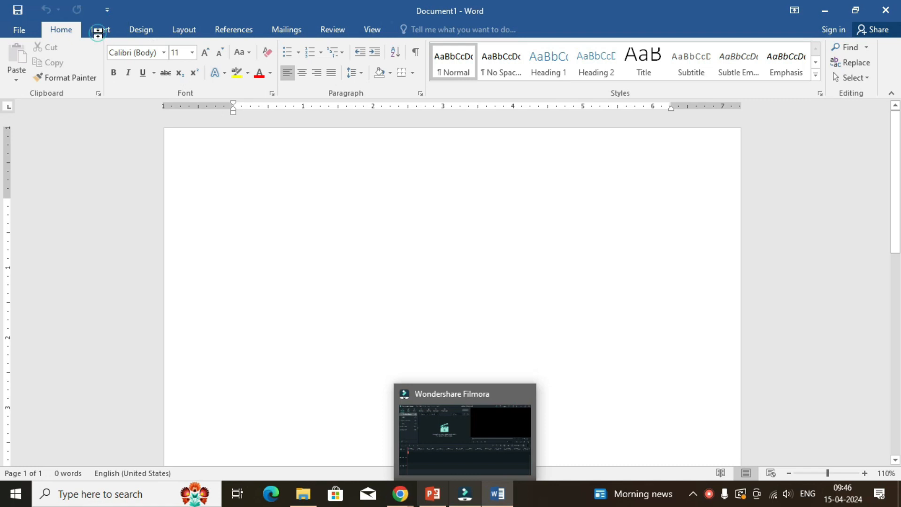
click(291, 254)
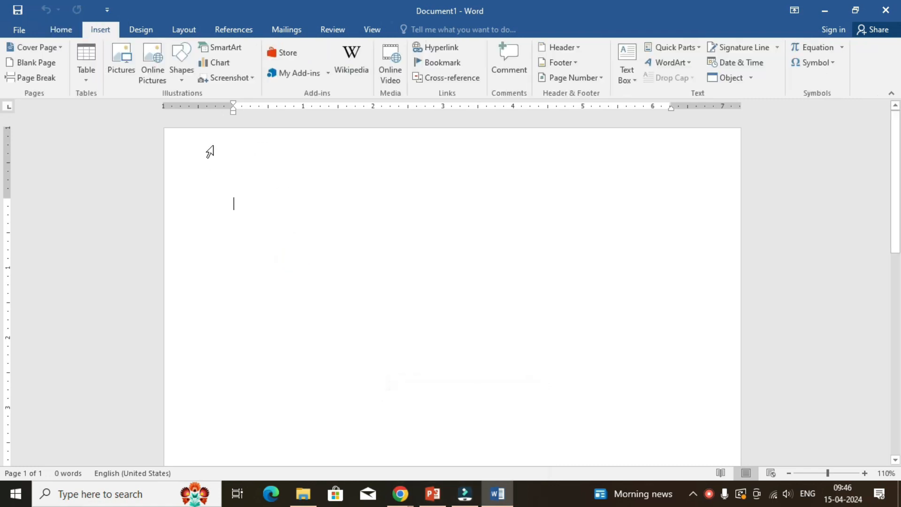
click(137, 29)
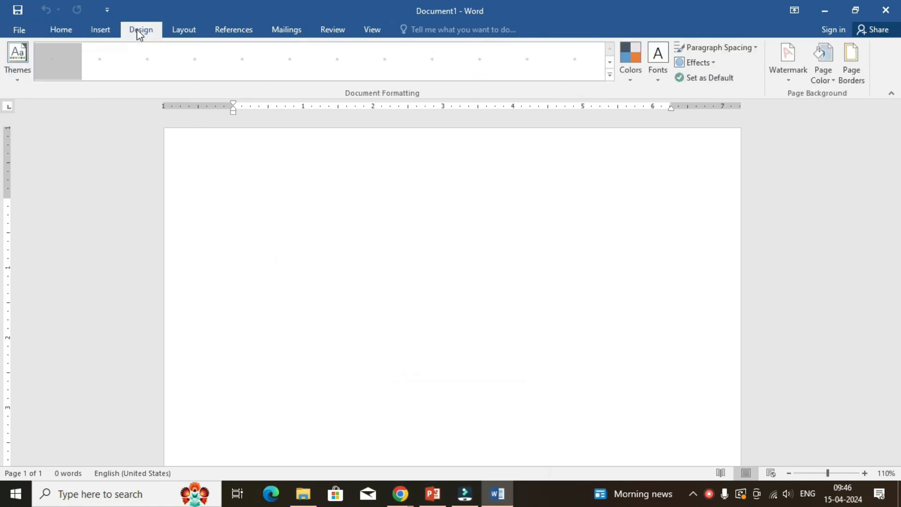
click(185, 33)
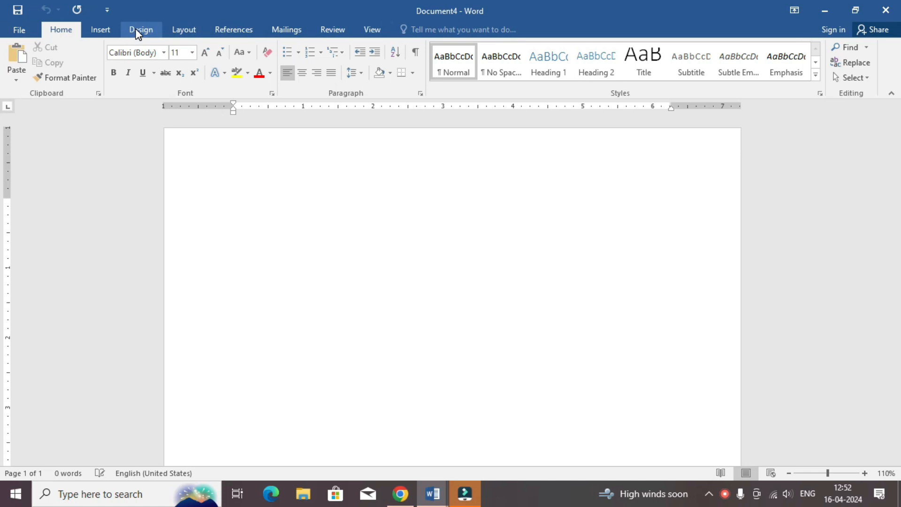
Open the detailed page setup settings for defining a custom paper size.
click(183, 30)
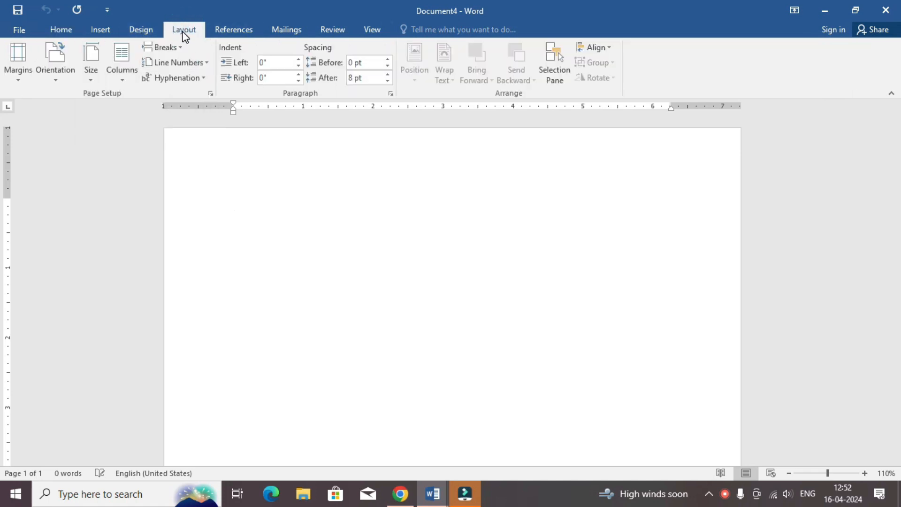
click(97, 80)
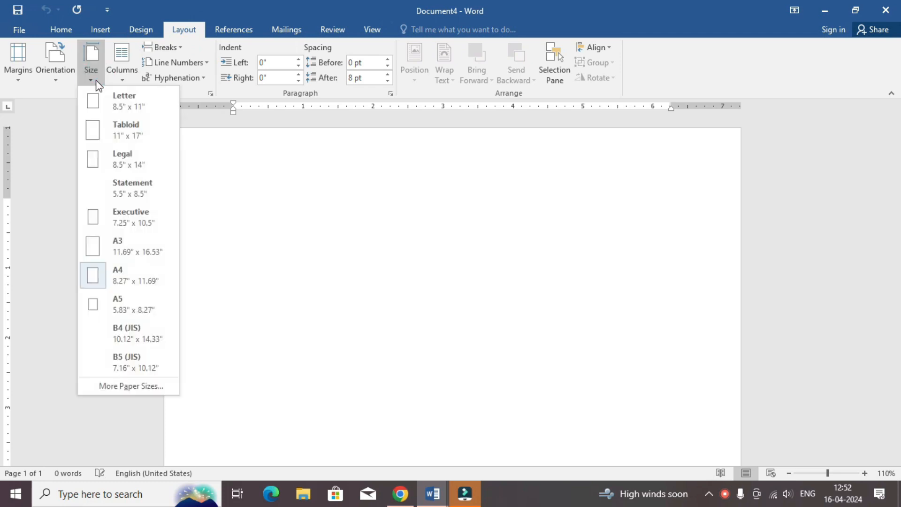
click(132, 387)
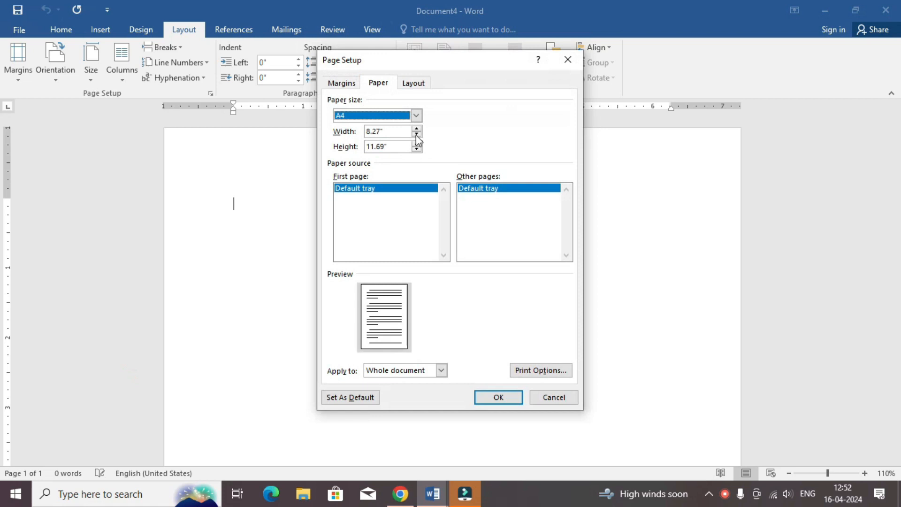
click(345, 85)
click(378, 84)
click(413, 83)
click(379, 82)
Set a custom paper size 3.5 inches wide and 2 inches high for the whole document.
click(388, 119)
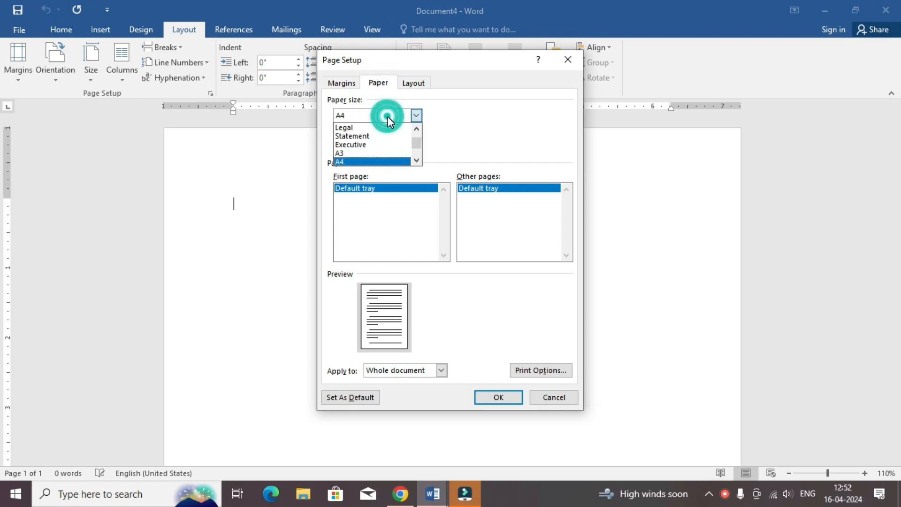
click(438, 118)
double_click(410, 129)
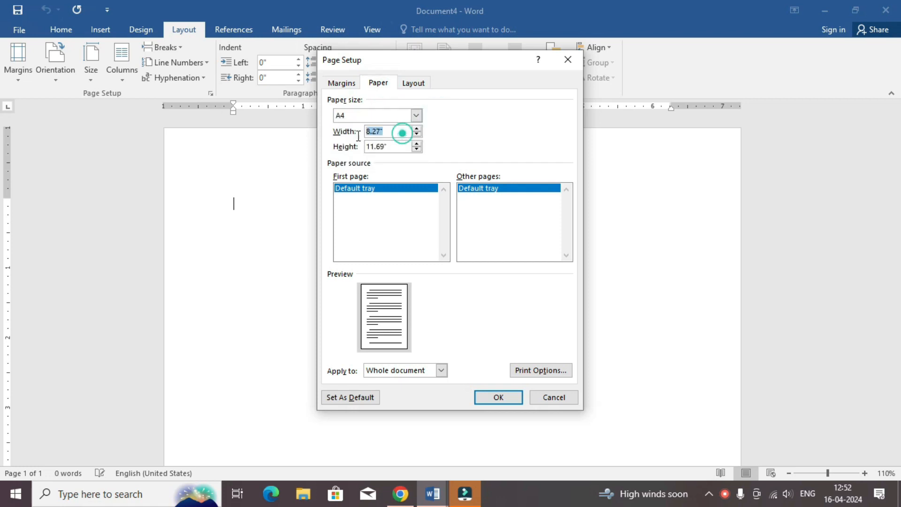
text(3.)
double_click(392, 146)
text(2)
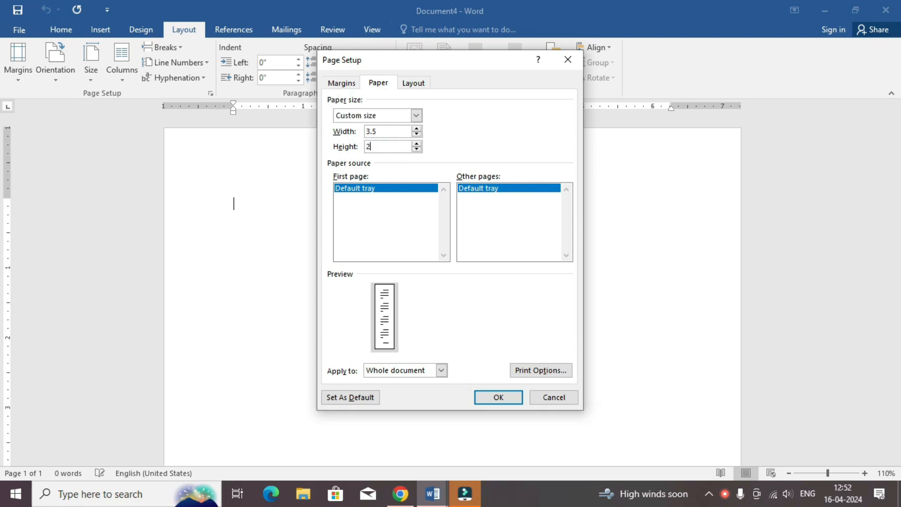
click(403, 131)
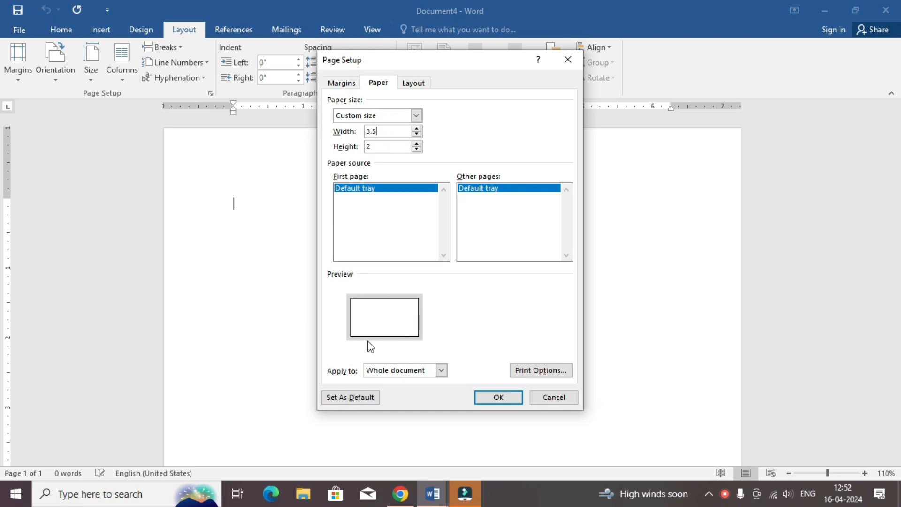
click(499, 397)
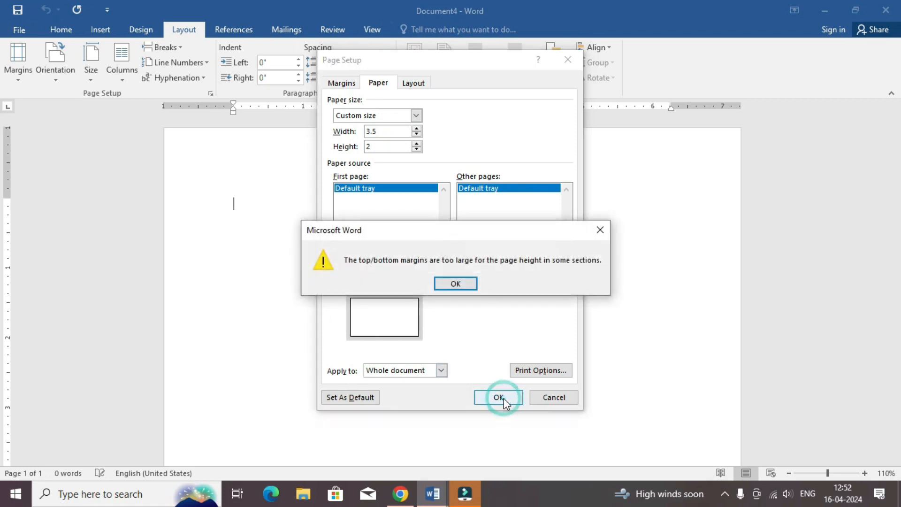
click(456, 283)
click(390, 150)
text(2)
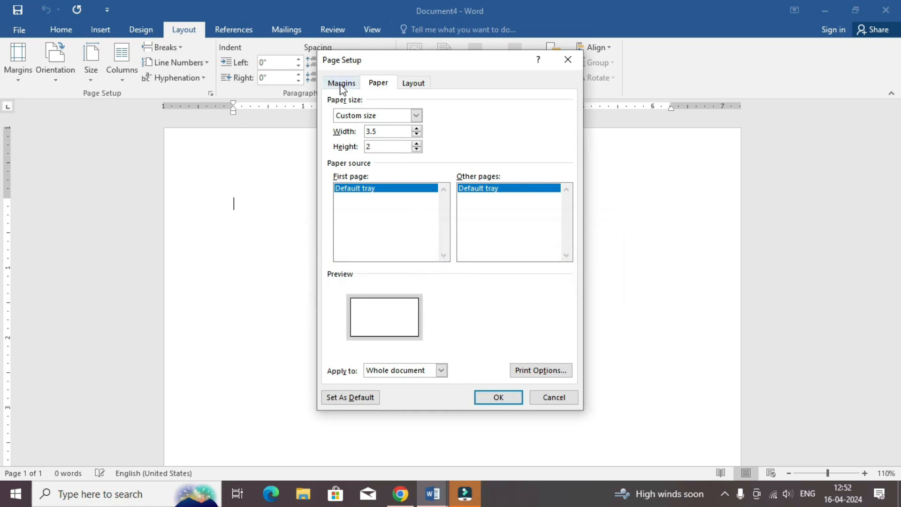
Set the top, bottom, left and right page margins to 0.2 inches and apply the page setup.
click(342, 83)
click(399, 112)
text(0.2)
key(Tab)
text(0.2)
key(Tab)
text(0.2)
key(Tab)
text(0)
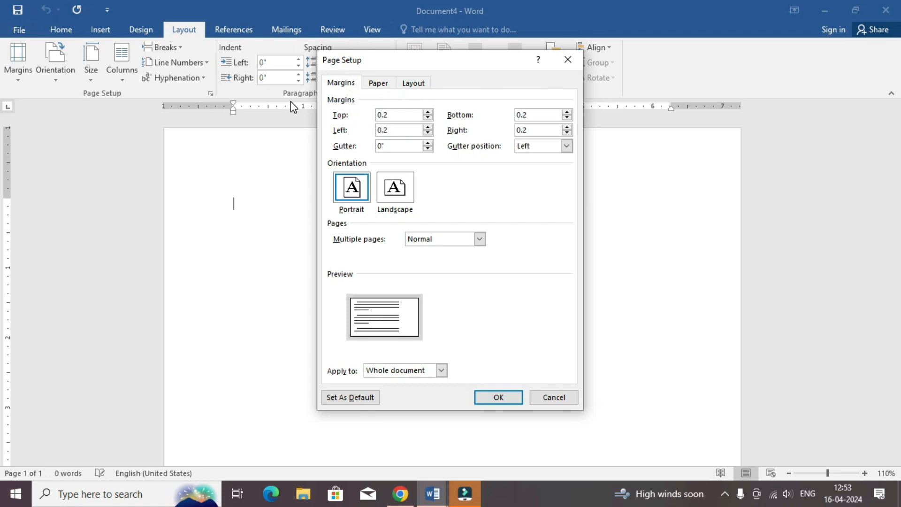
key(Tab)
click(507, 402)
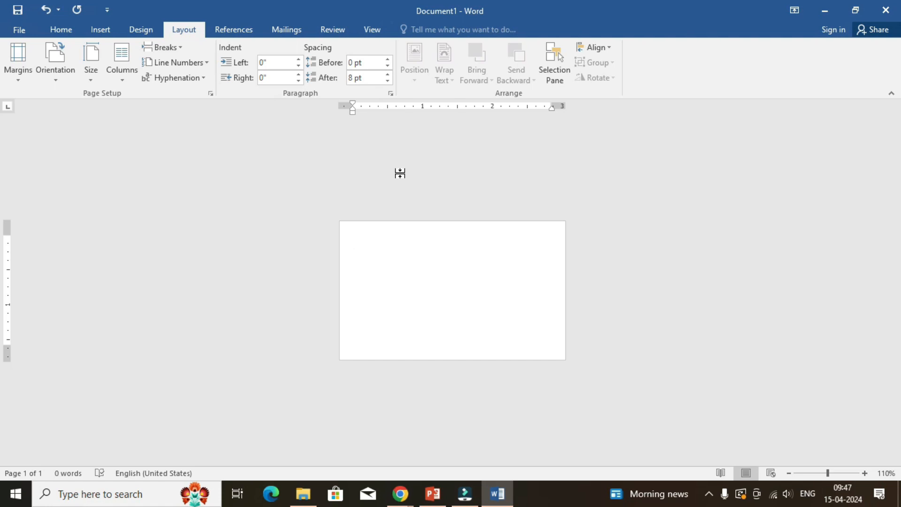
Enter the cardholder's full name on the first line of the card.
click(865, 473)
click(865, 473)
click(865, 473)
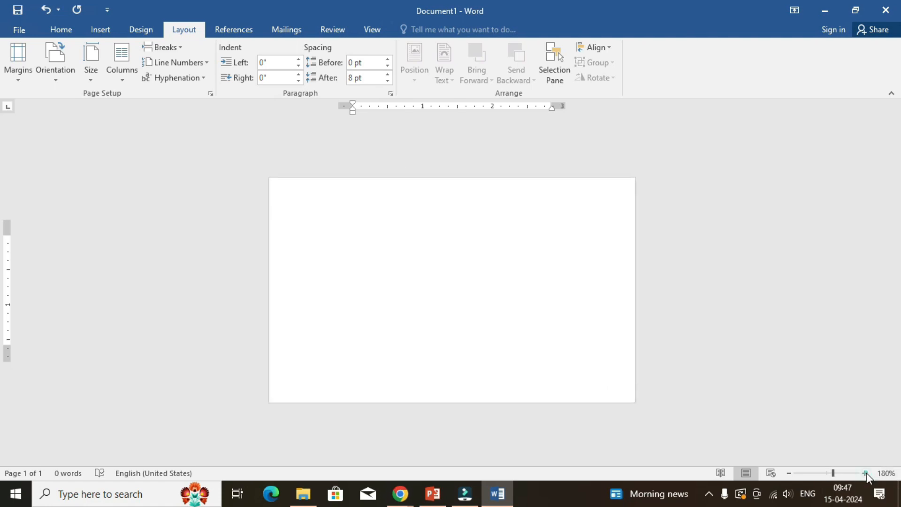
click(865, 473)
click(865, 473)
click(865, 473)
click(865, 473)
click(865, 473)
click(865, 473)
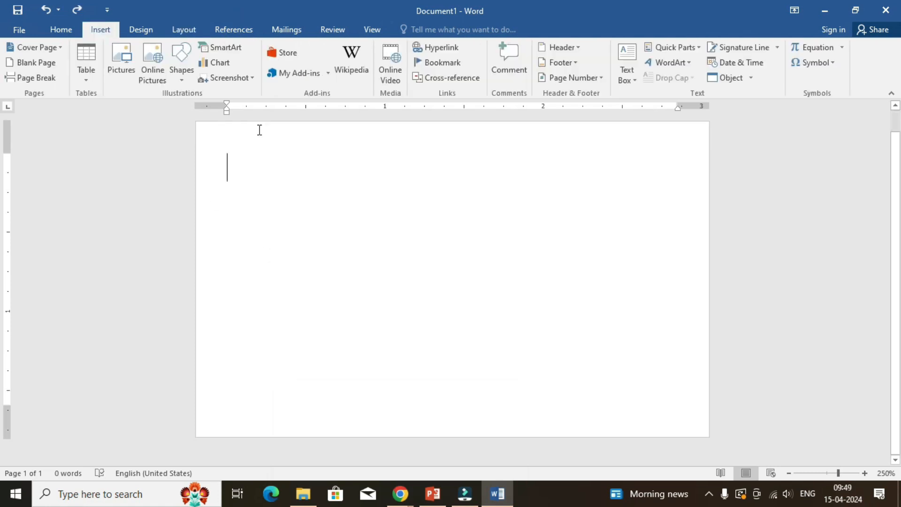
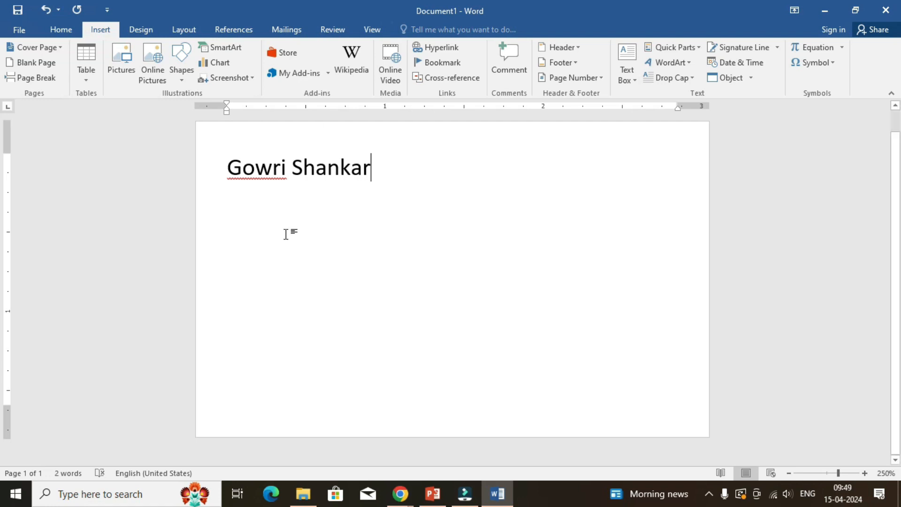
Apply the No Spacing style and bold formatting to the name line.
drag(370, 169, 182, 172)
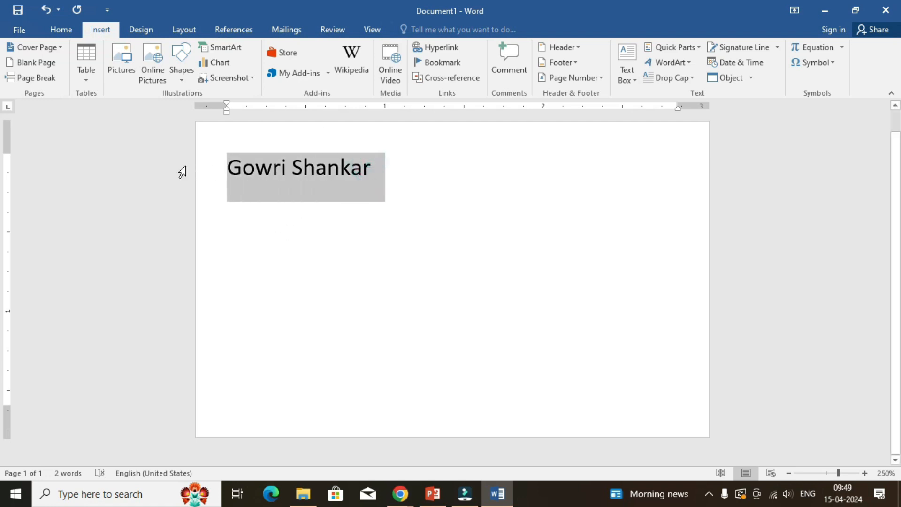
click(65, 32)
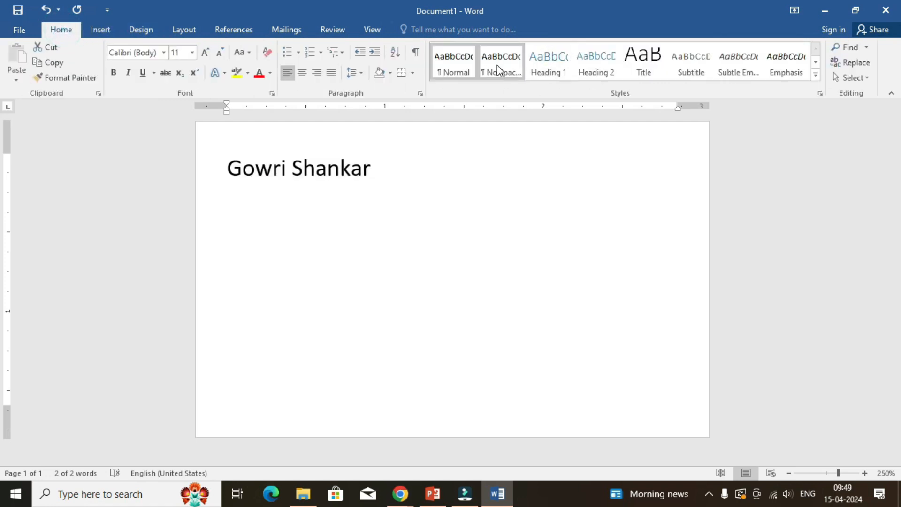
click(491, 75)
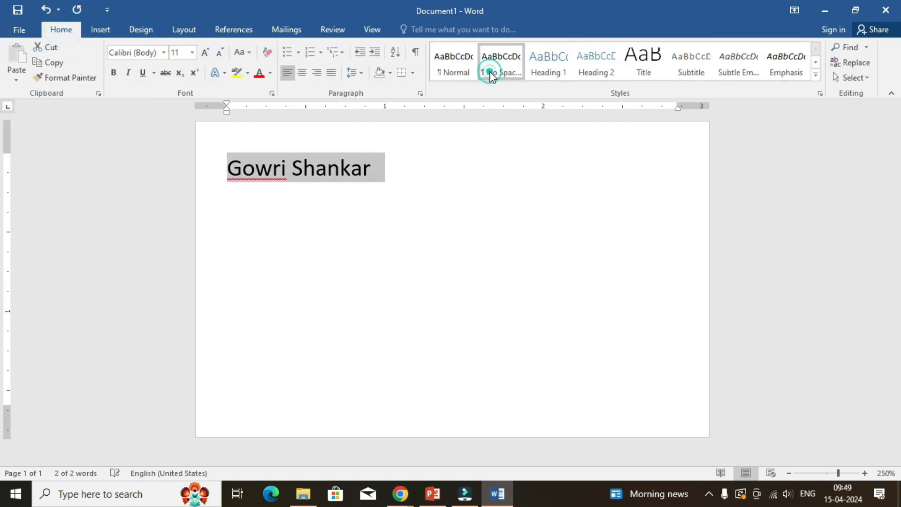
click(113, 73)
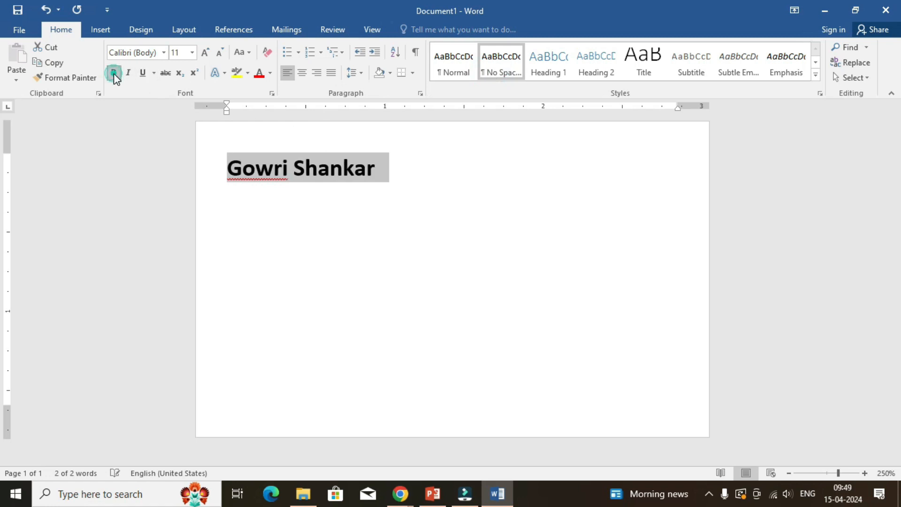
Add two tab spaces after the name and open the full symbol collection for insertion there.
click(383, 171)
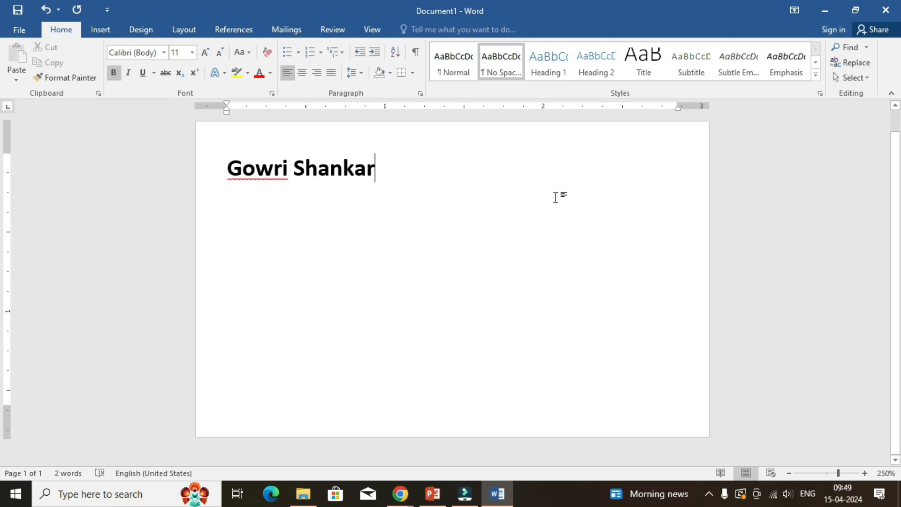
key(Tab)
key(Tab)
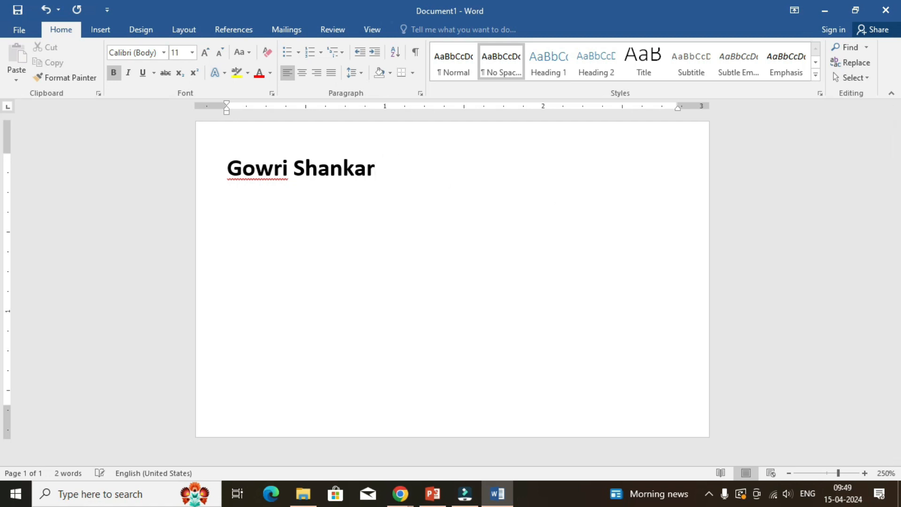
click(107, 31)
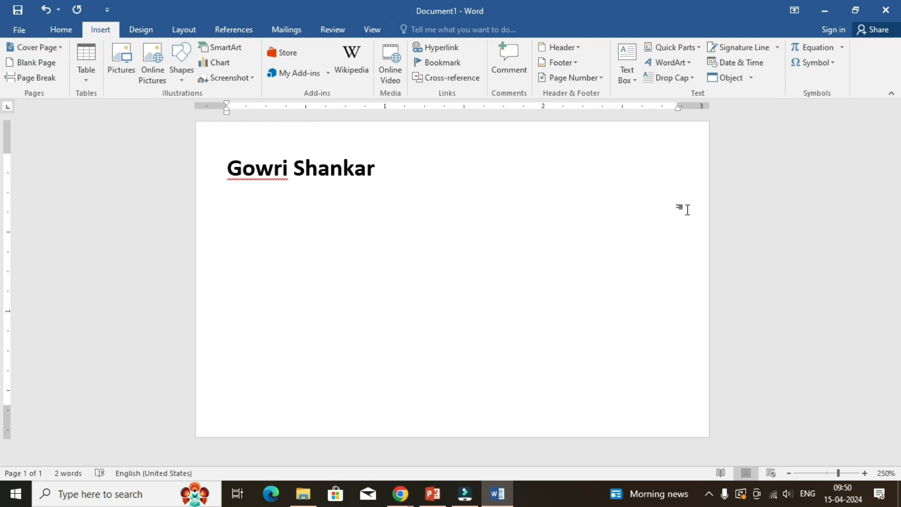
click(816, 64)
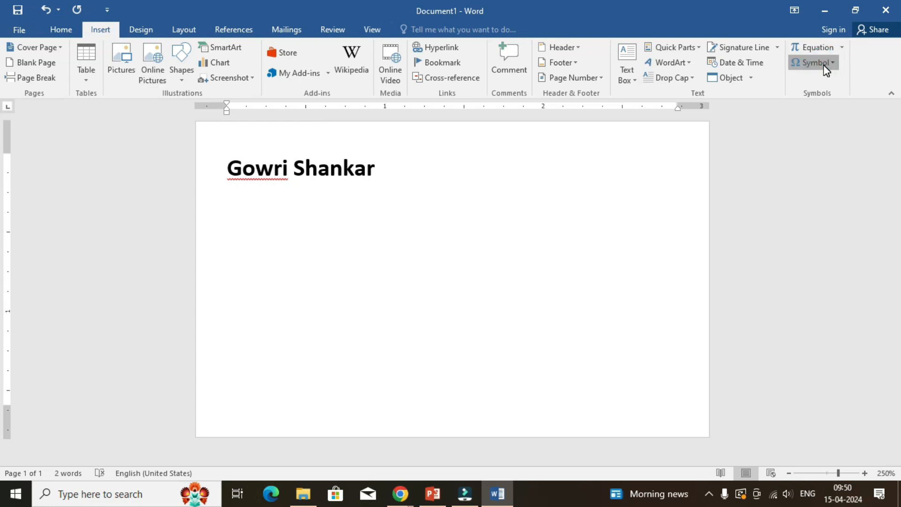
click(827, 64)
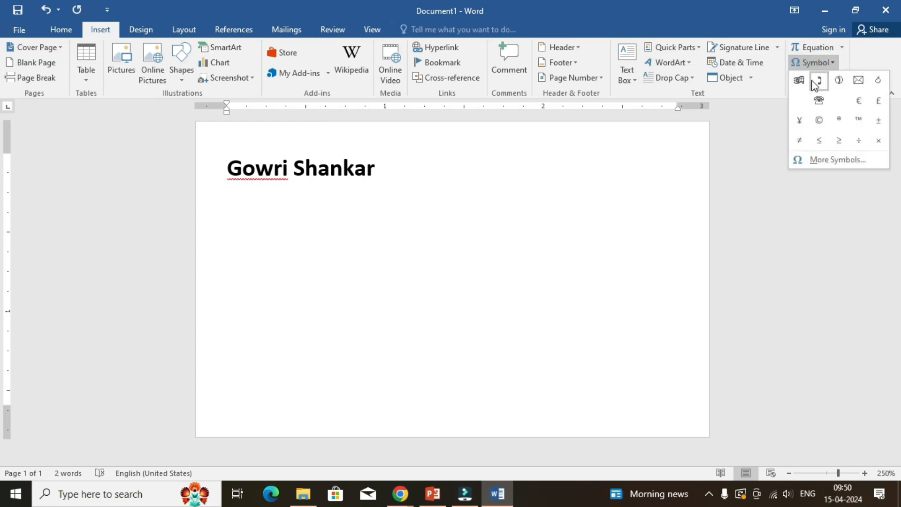
click(837, 159)
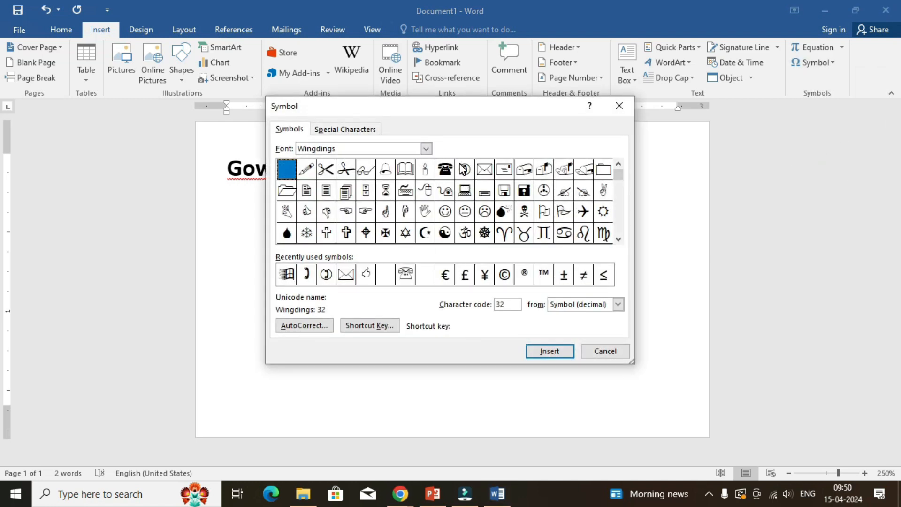
Insert the telephone handset symbol from the Wingdings 2 font, character code 40, after the name.
click(470, 172)
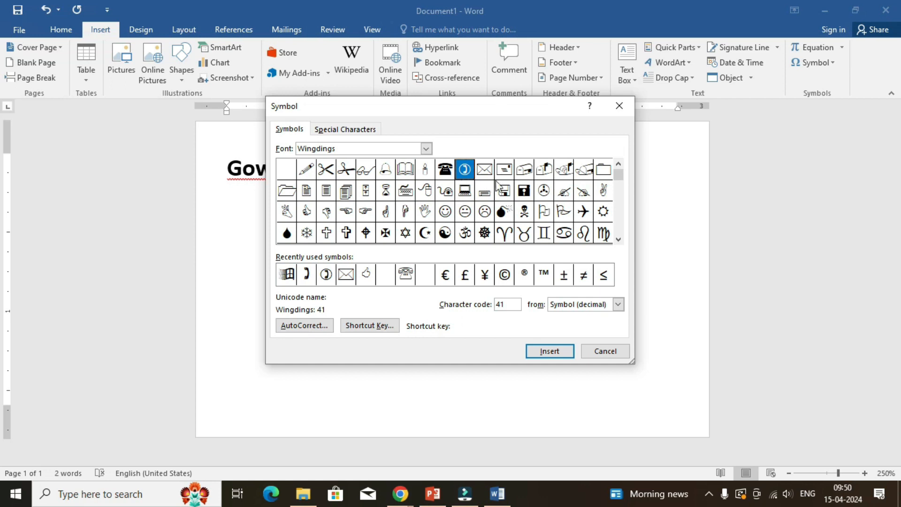
click(426, 148)
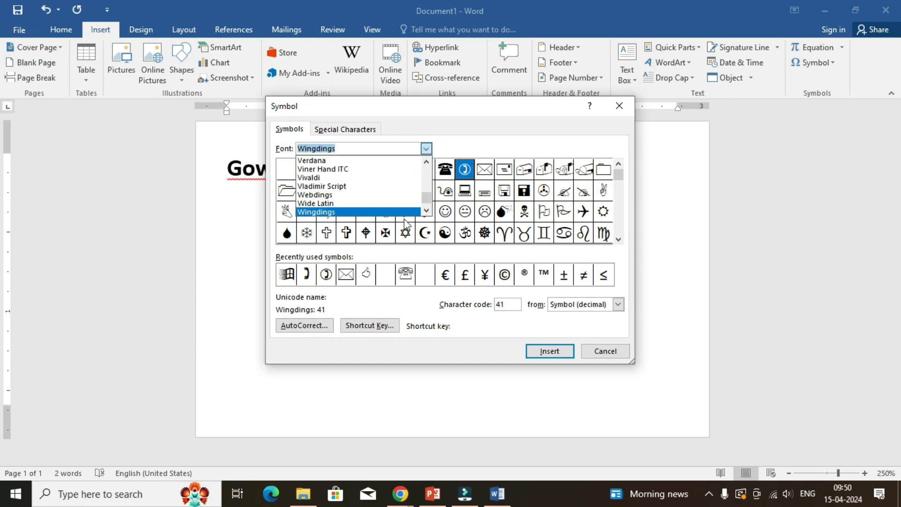
click(427, 211)
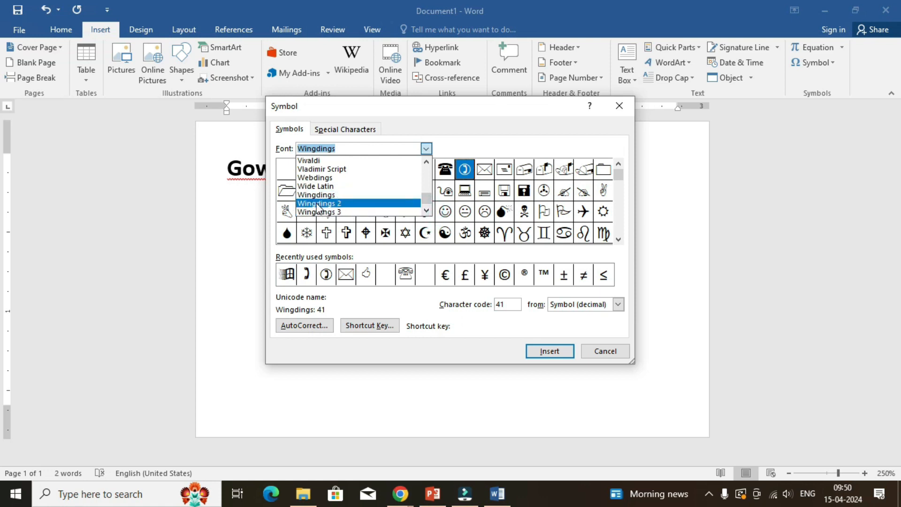
click(317, 205)
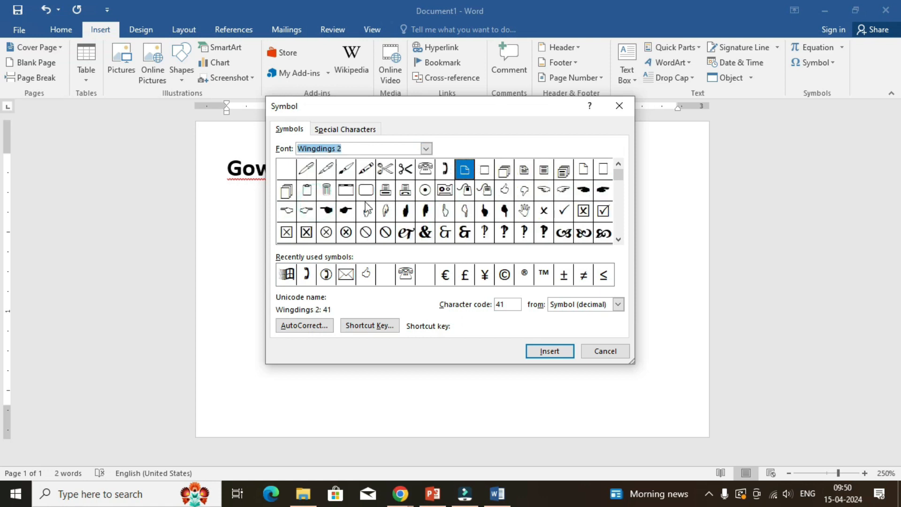
click(446, 170)
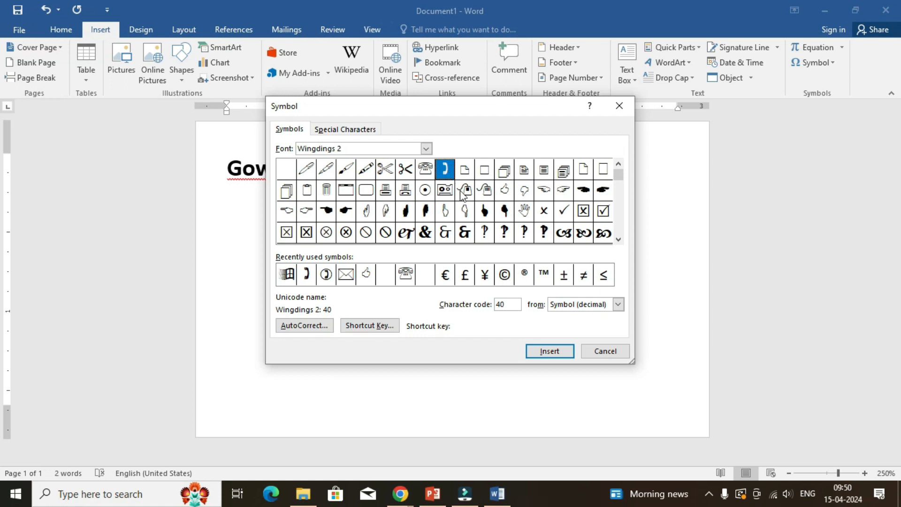
click(551, 358)
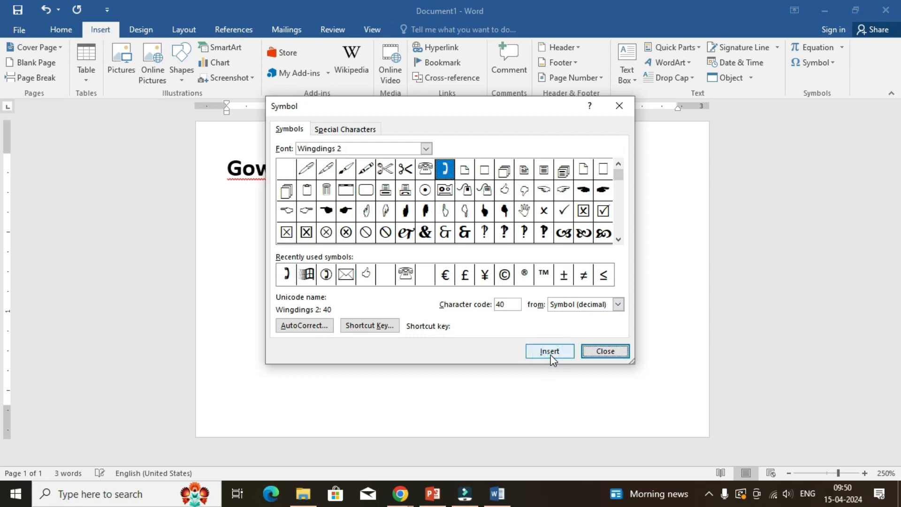
click(613, 351)
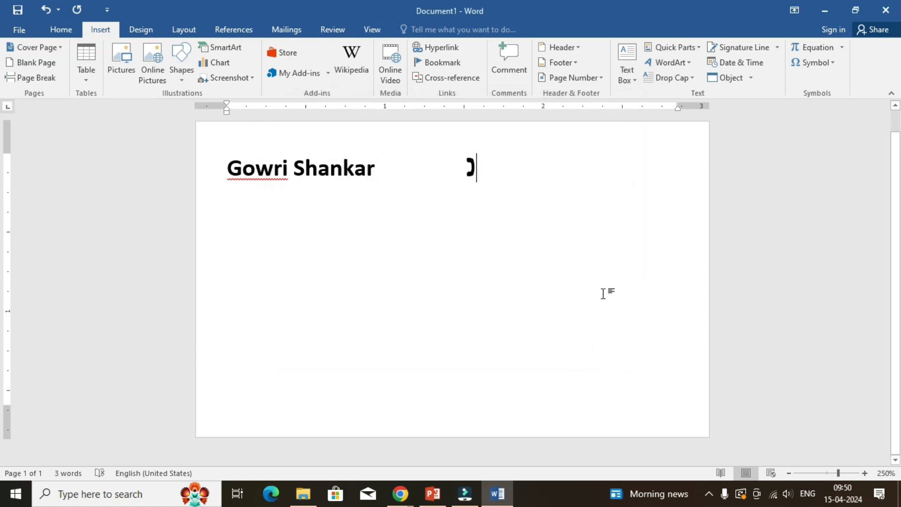
Enter a hyphen and the phone number with its +91 country code after the telephone symbol.
text(:)
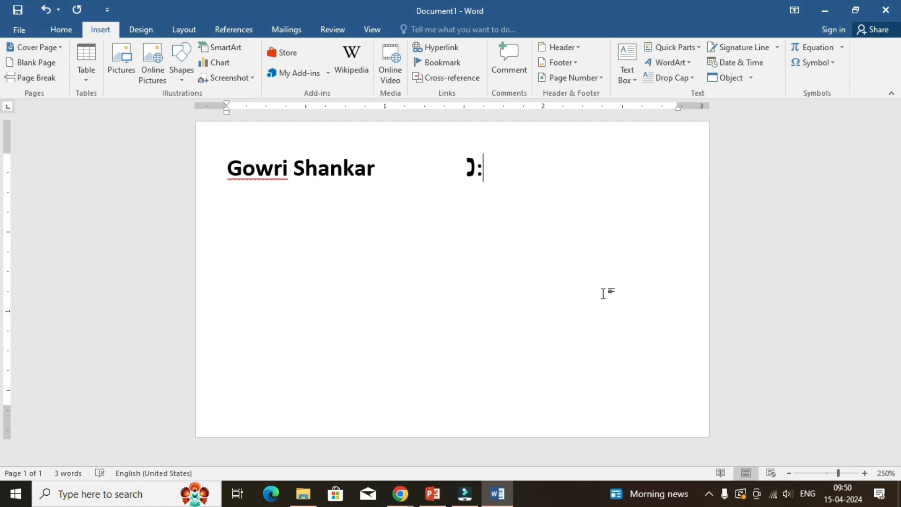
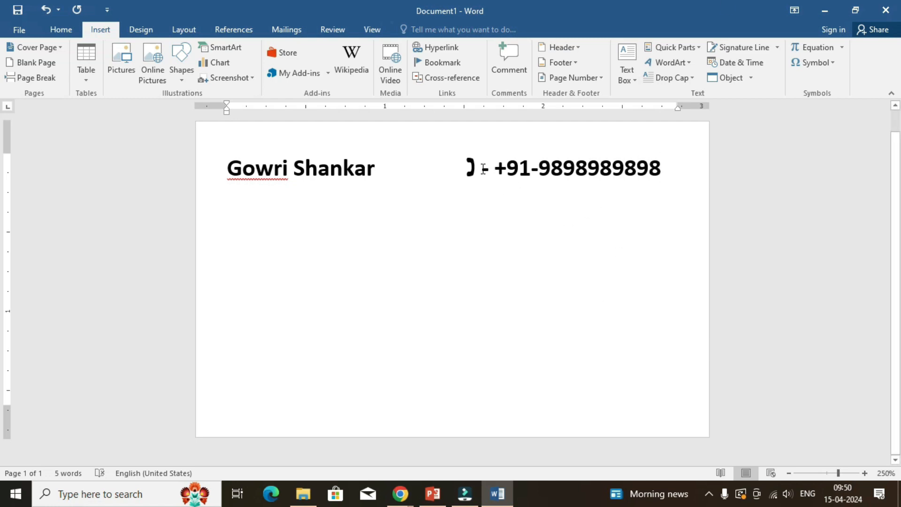
Remove bold formatting from the telephone symbol and the phone number.
drag(468, 166, 648, 165)
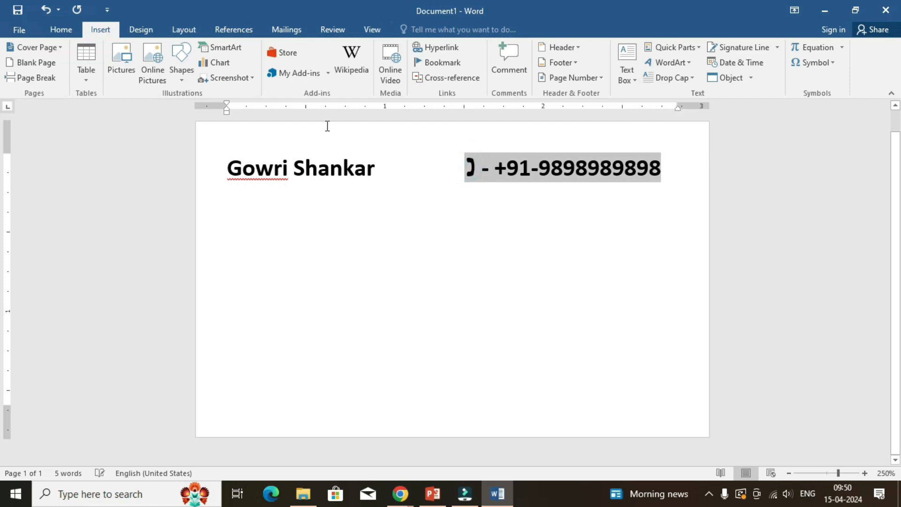
click(61, 30)
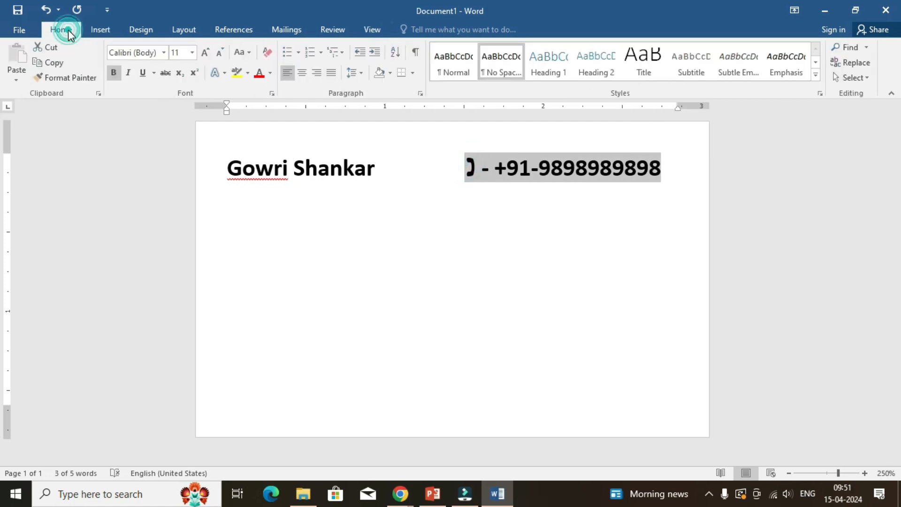
click(112, 74)
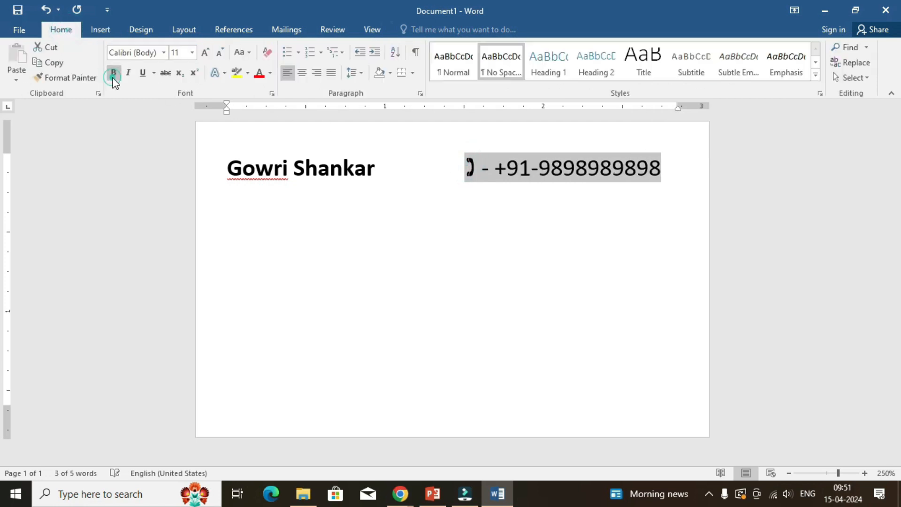
Try the cardholder's name at font size 12, and undo the size change.
click(294, 169)
drag(379, 171, 198, 159)
click(205, 52)
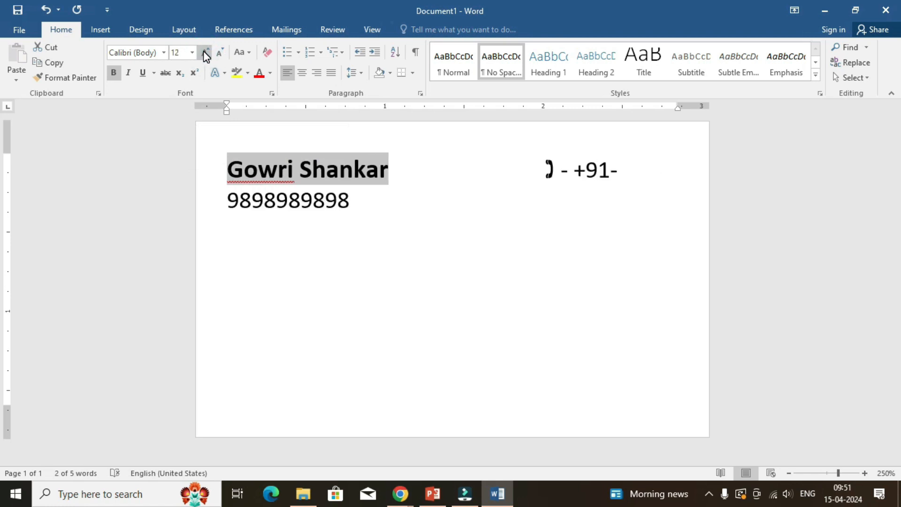
key(ctrl+z)
Add the job title Managing Director on a new line below the name.
click(644, 177)
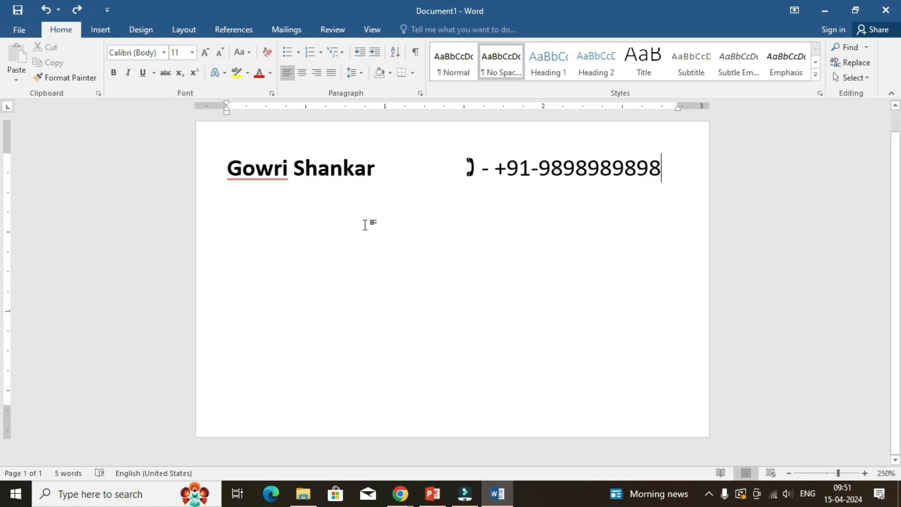
key(Return)
text(Manag)
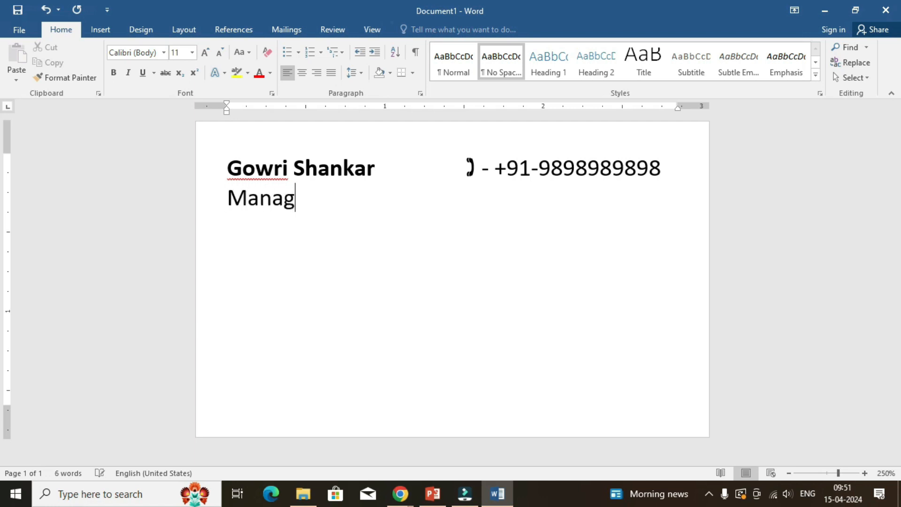
text(ing D)
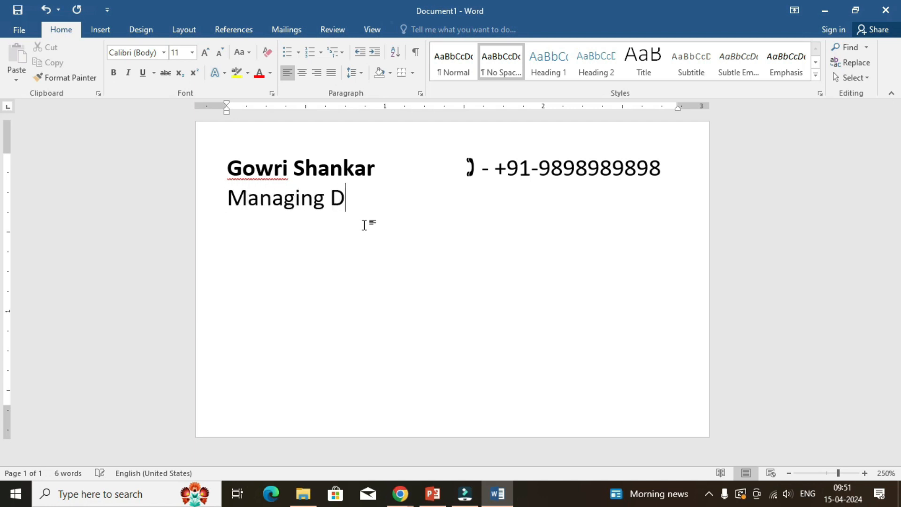
text(irector)
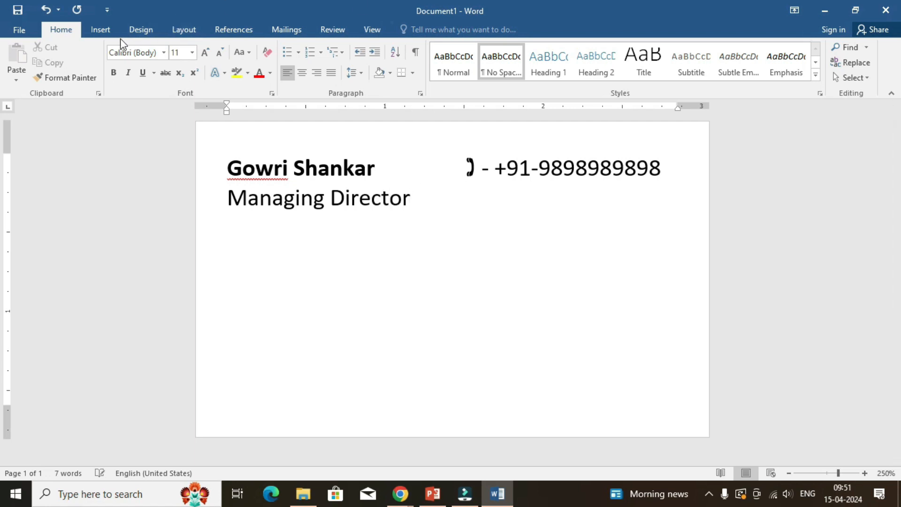
Insert the envelope symbol from the Wingdings font, character code 42, after the job title, aligned beneath the telephone symbol.
click(101, 29)
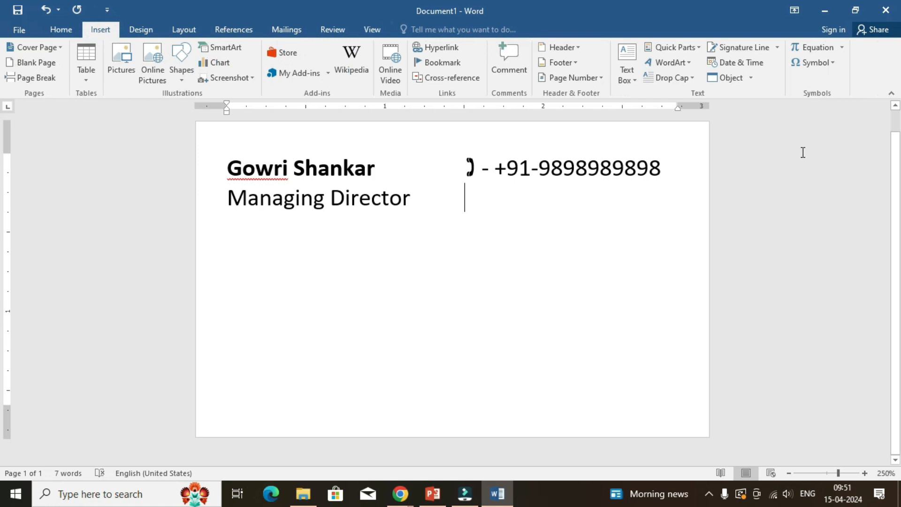
click(805, 69)
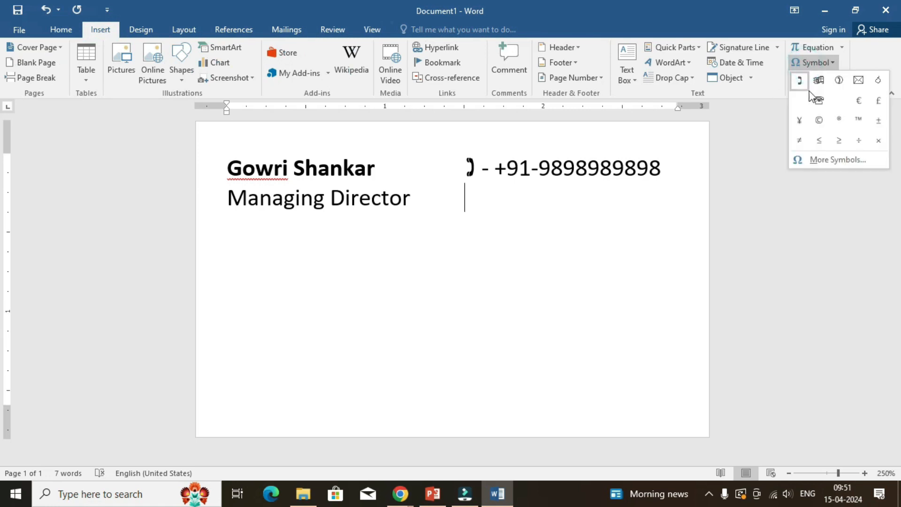
click(818, 161)
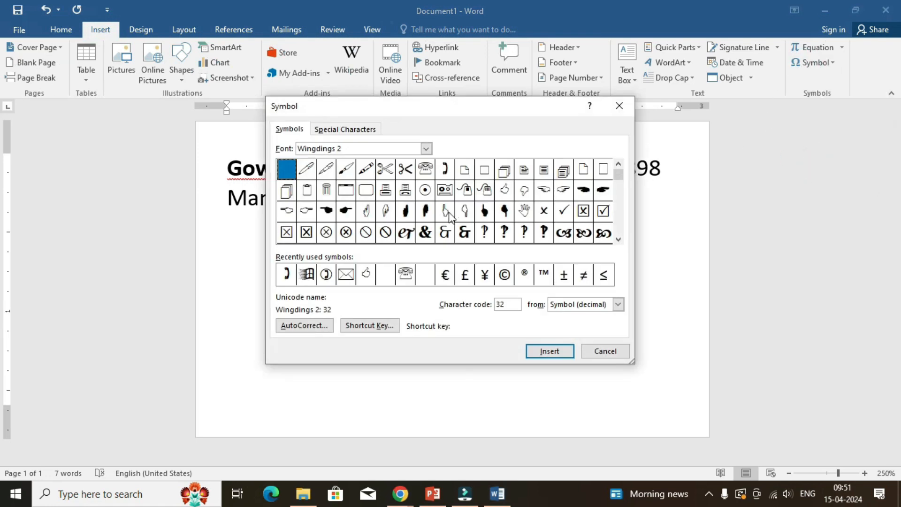
click(426, 148)
scroll(356, 188, up, 3)
click(287, 130)
click(350, 149)
click(426, 148)
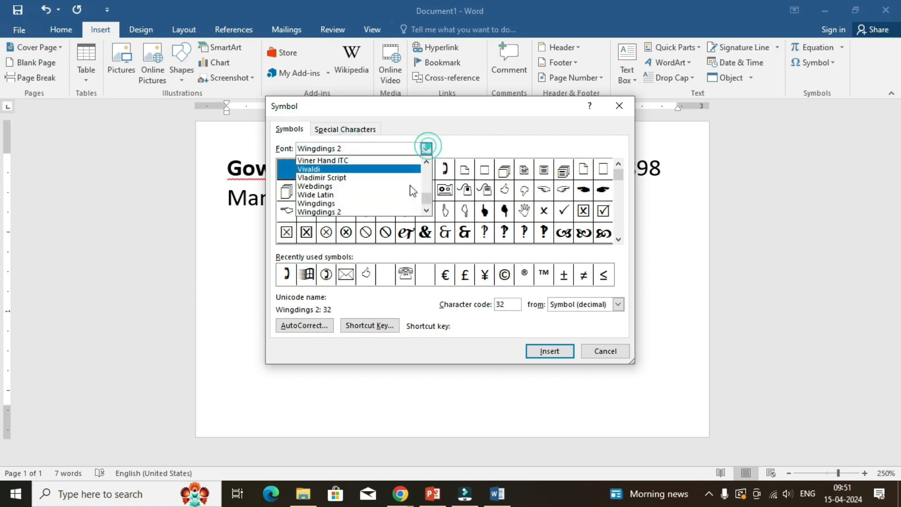
click(359, 206)
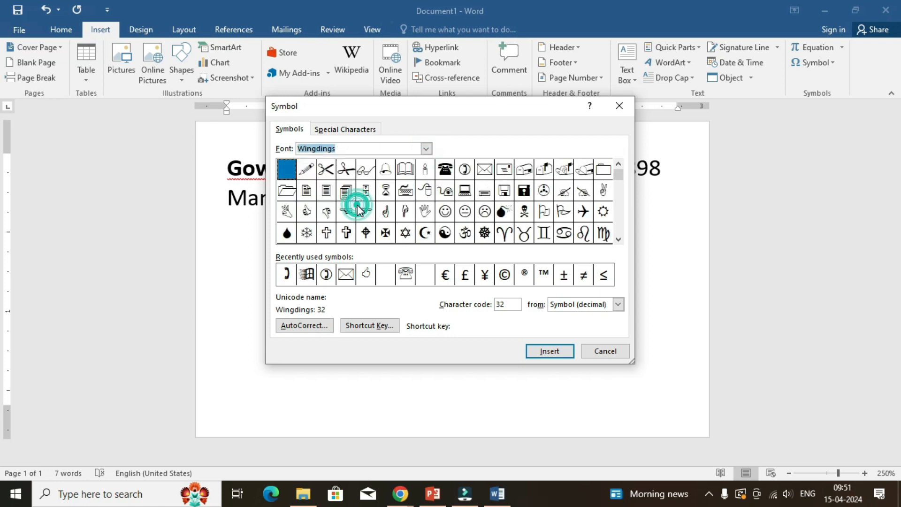
click(483, 174)
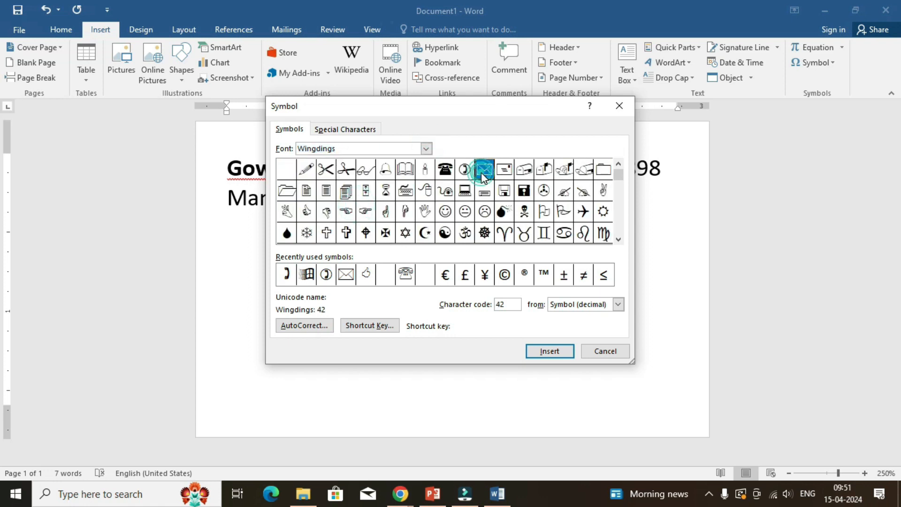
click(549, 353)
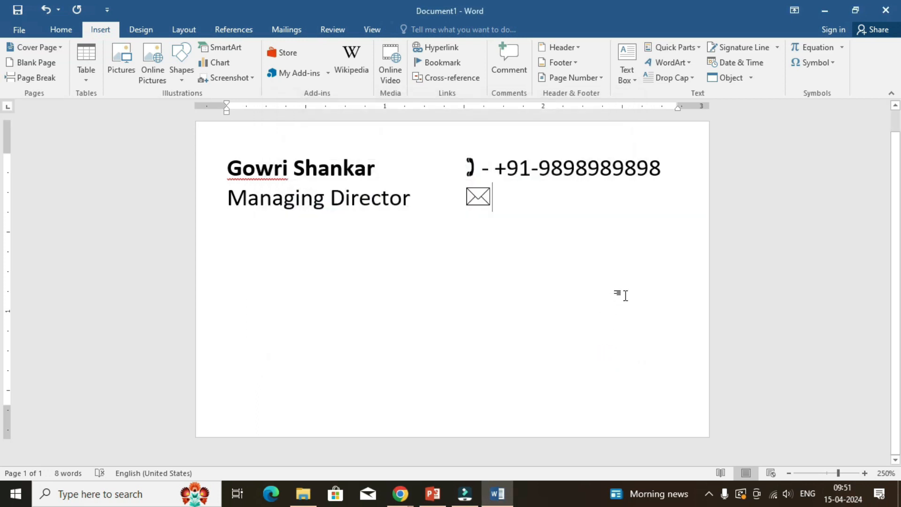
Enter a colon and the cardholder's e-mail address after the envelope symbol.
text(: g)
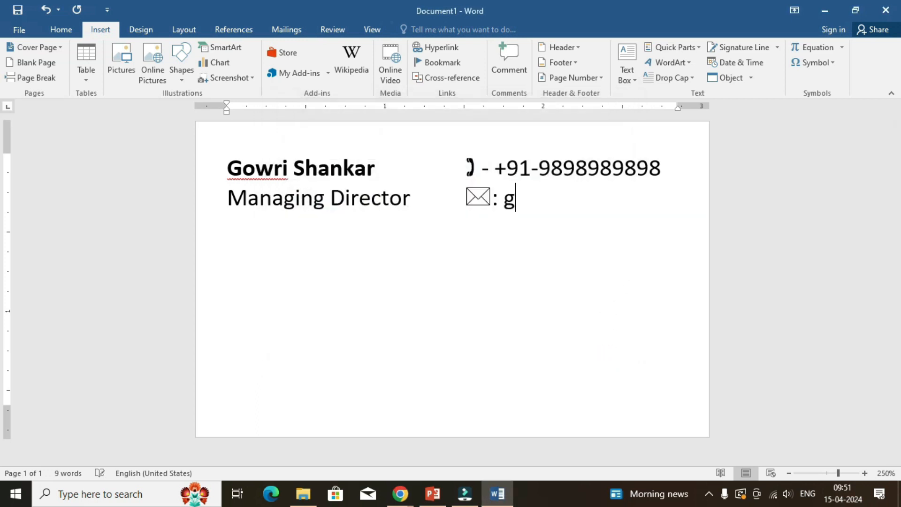
text(iw)
key(BackSpace)
key(BackSpace)
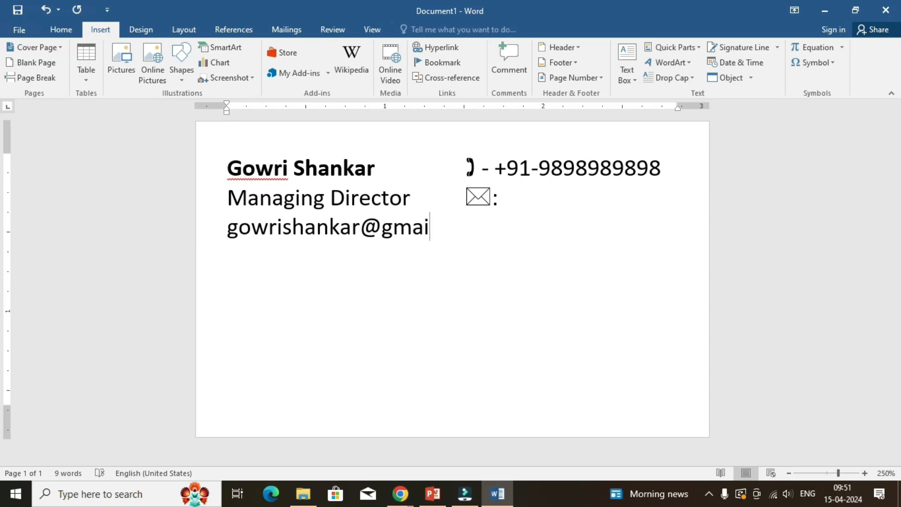
Reduce the e-mail address to font size 7 so it fits beside the envelope symbol.
key(shift+Home)
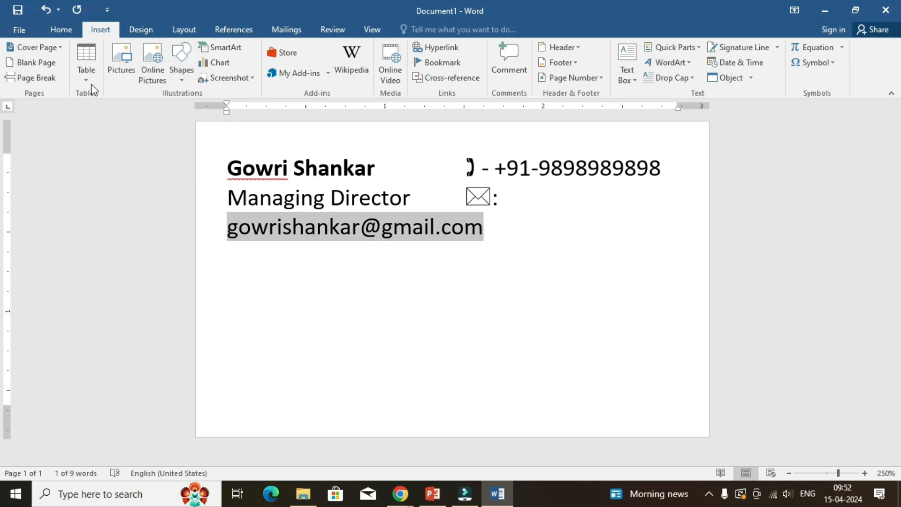
click(56, 27)
click(216, 54)
click(216, 54)
click(216, 55)
click(216, 54)
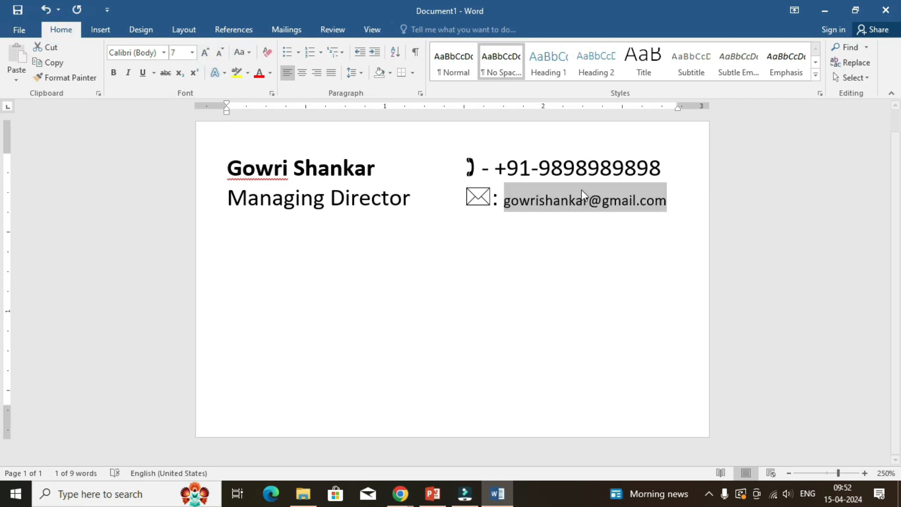
Replace the hyphen between the telephone symbol and the phone number with a colon.
drag(496, 167, 660, 169)
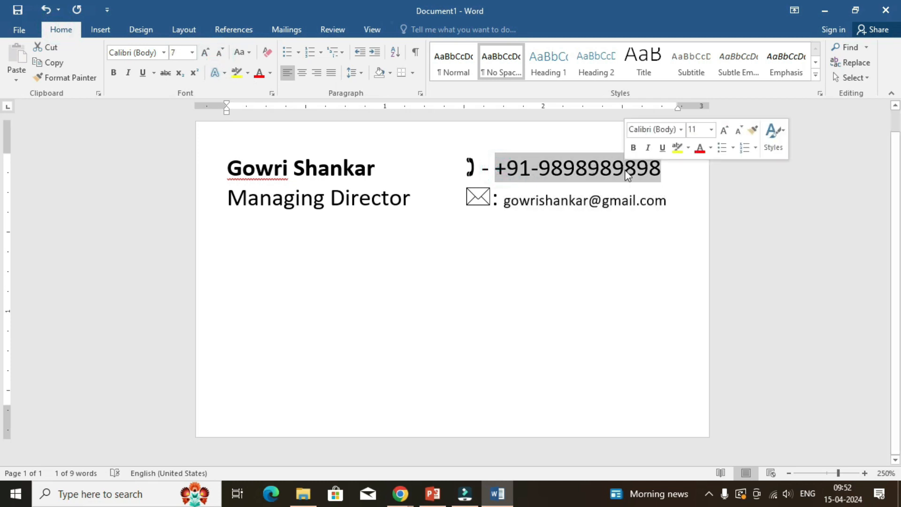
click(563, 207)
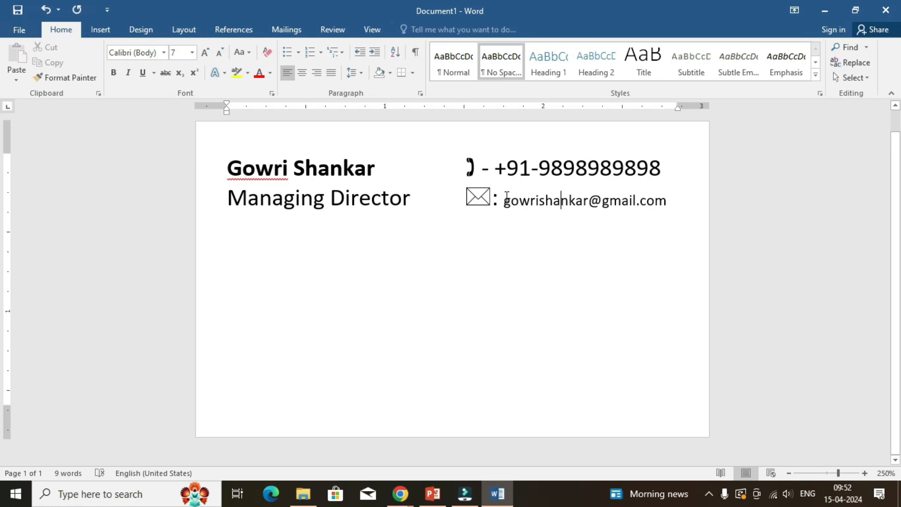
click(490, 176)
key(BackSpace)
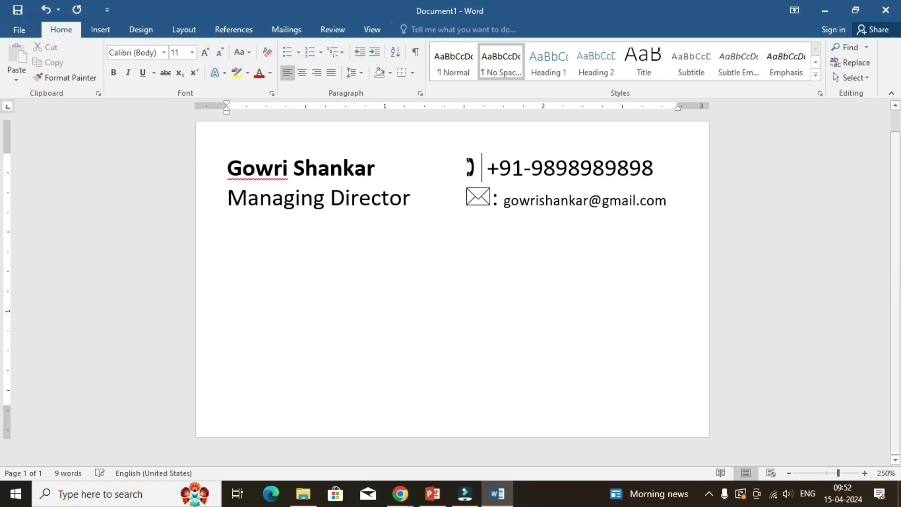
text(:)
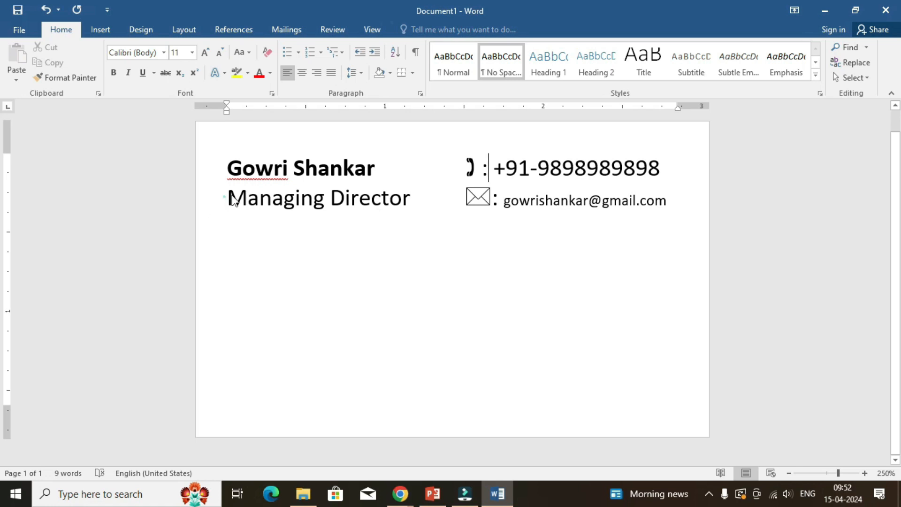
Reduce the job title to font size 8 and realign the envelope symbol beneath the telephone symbol with an extra tab.
drag(229, 198, 416, 201)
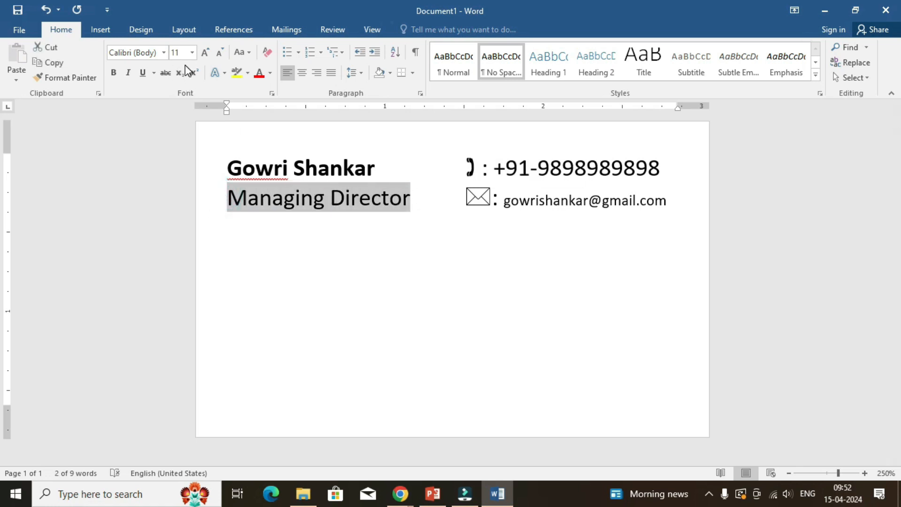
click(219, 55)
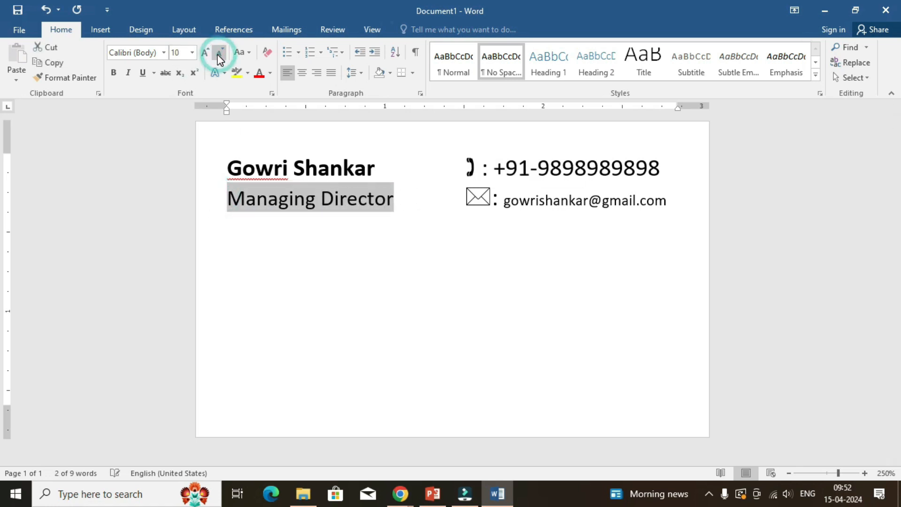
click(218, 54)
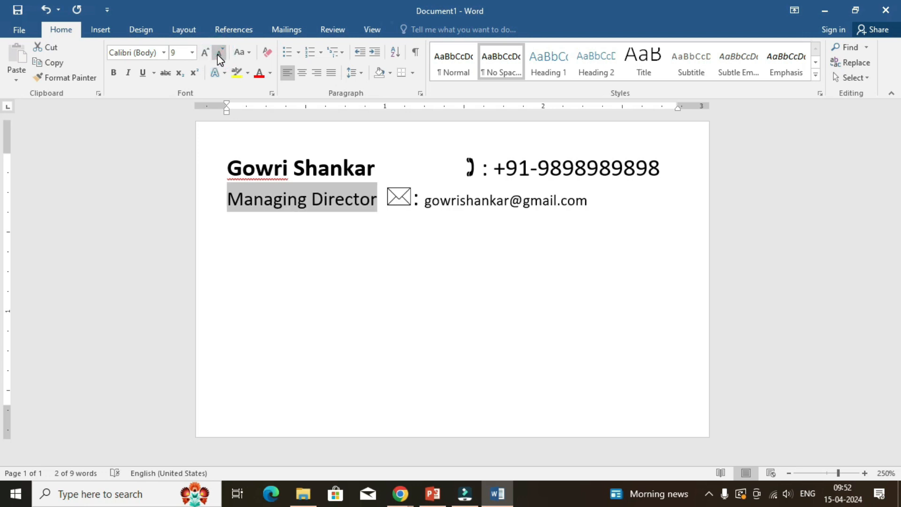
click(218, 55)
click(384, 197)
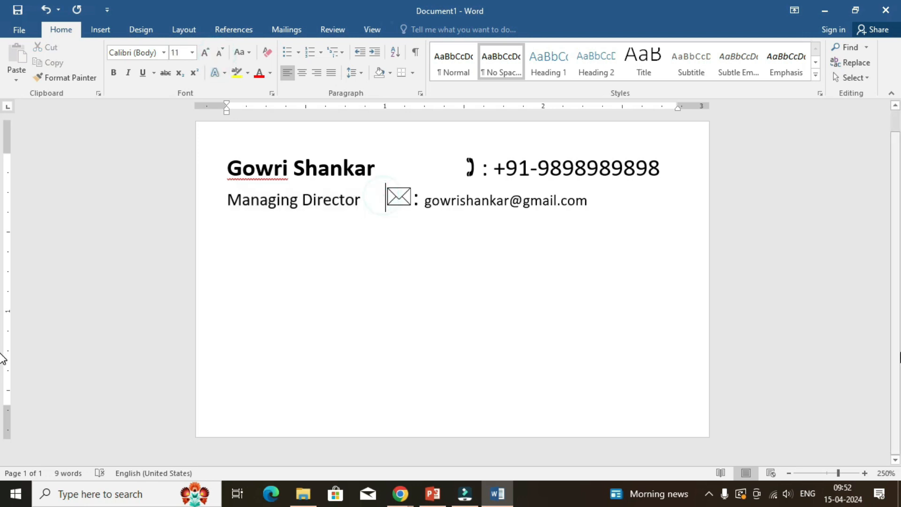
key(Tab)
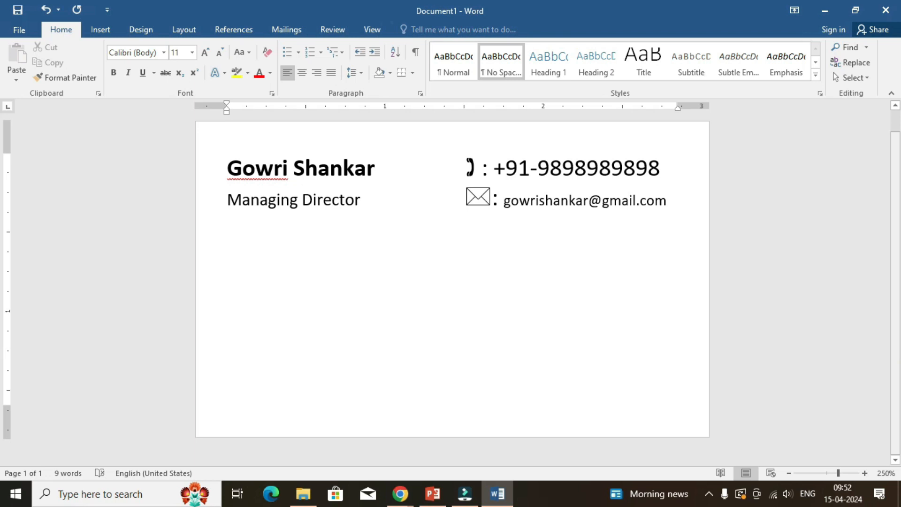
Check the font sizes of the job title and e-mail address, and start a new line after the e-mail.
click(302, 199)
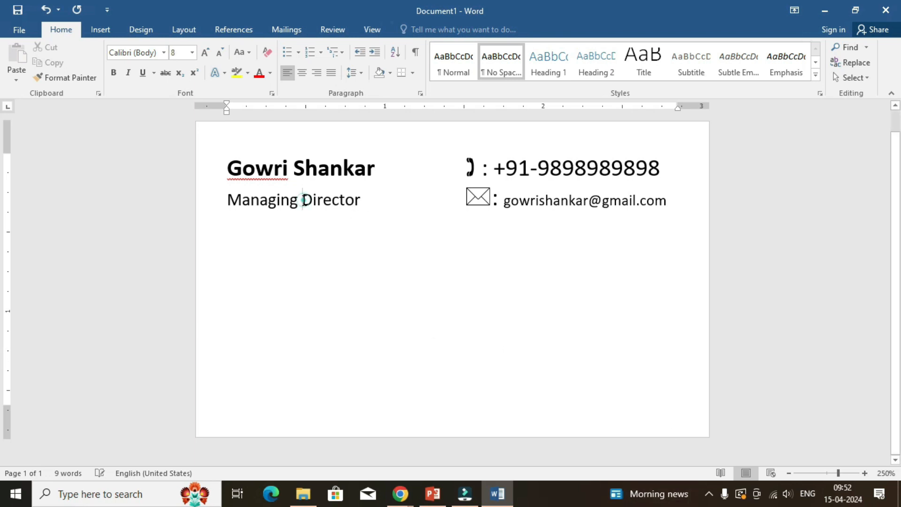
click(560, 200)
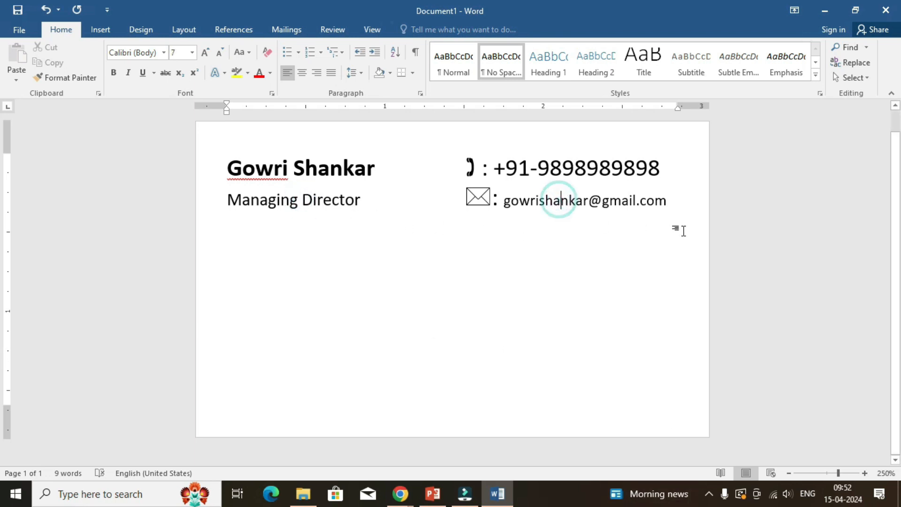
click(684, 202)
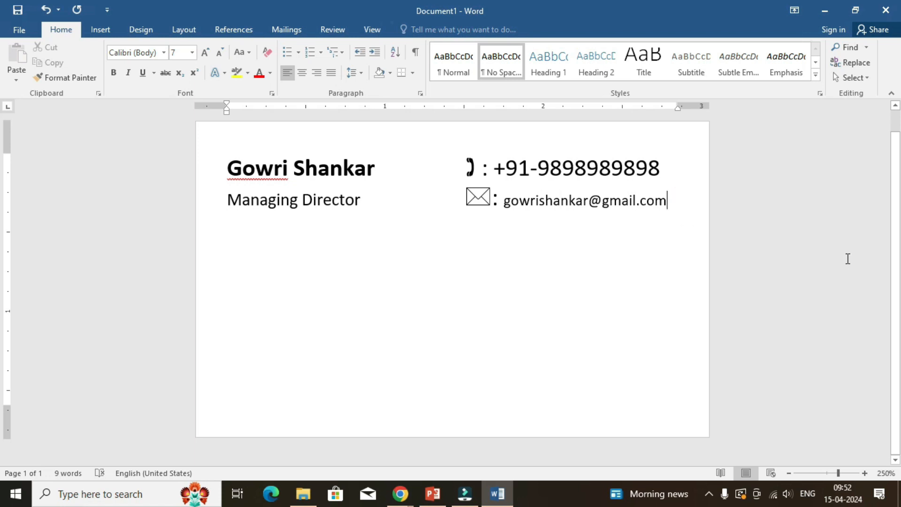
key(Return)
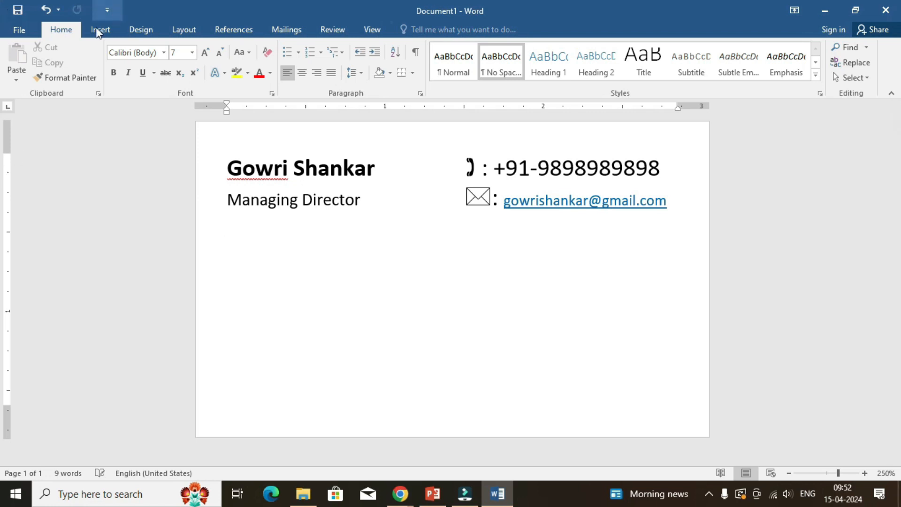
Insert the Webdings houses symbol, character code 66, on the empty line below the job title.
click(109, 28)
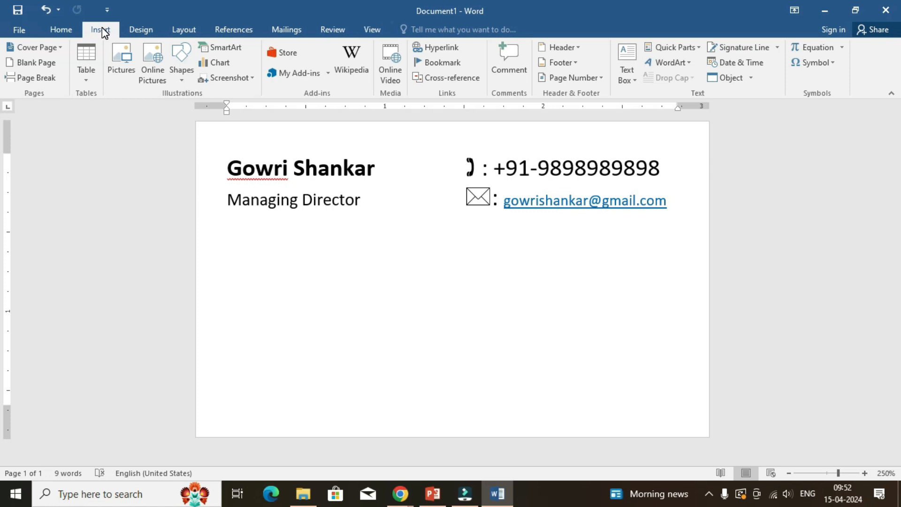
click(823, 66)
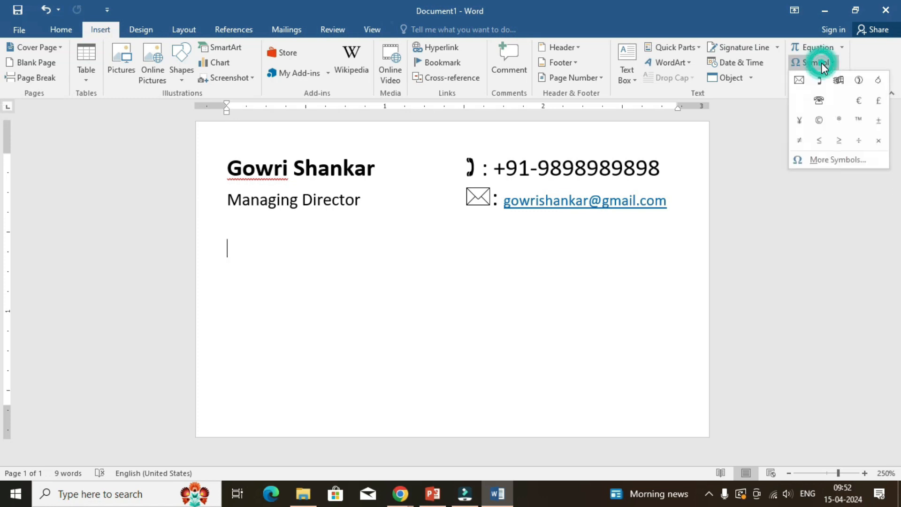
click(813, 162)
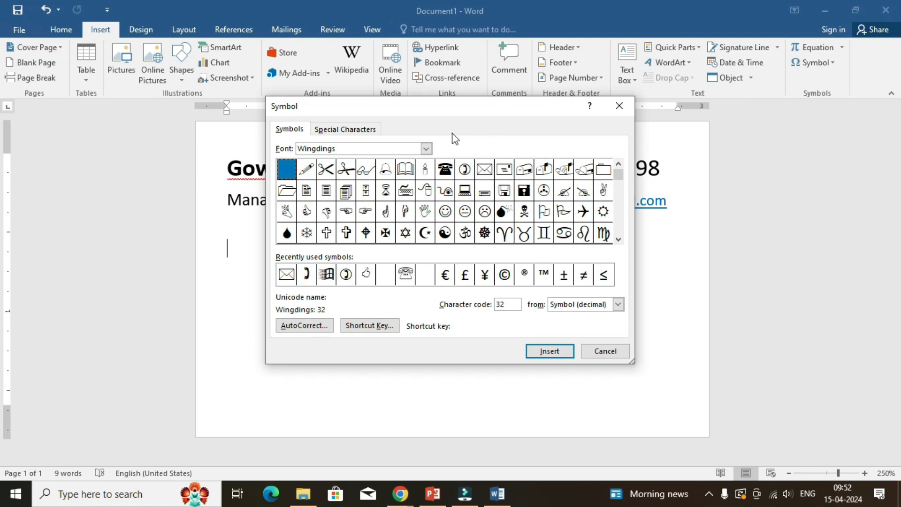
click(426, 149)
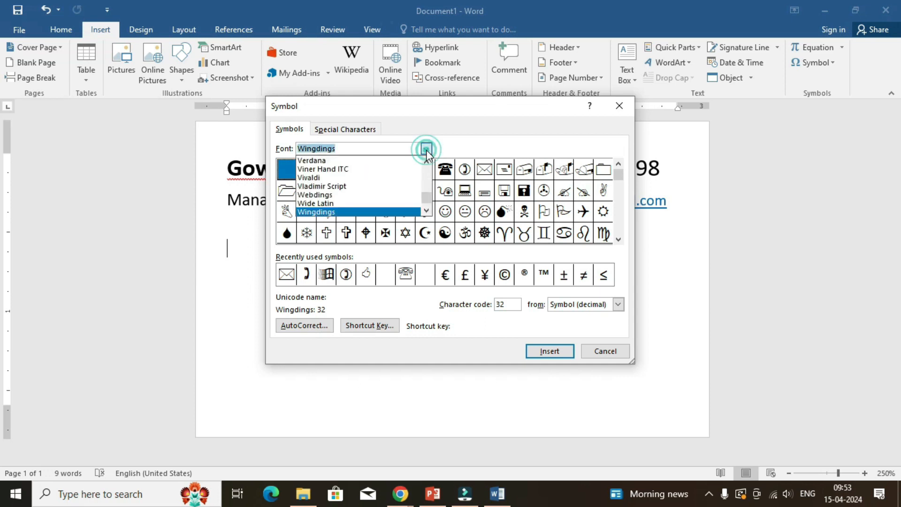
click(360, 195)
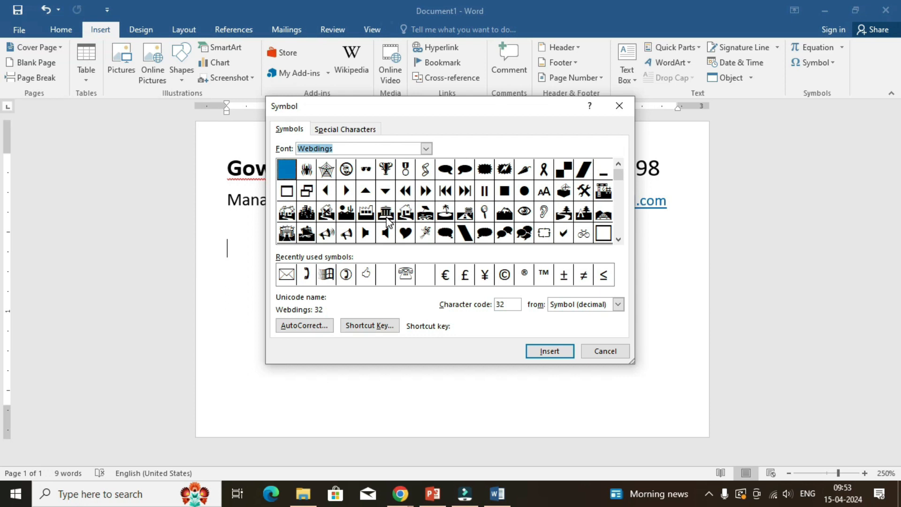
click(285, 219)
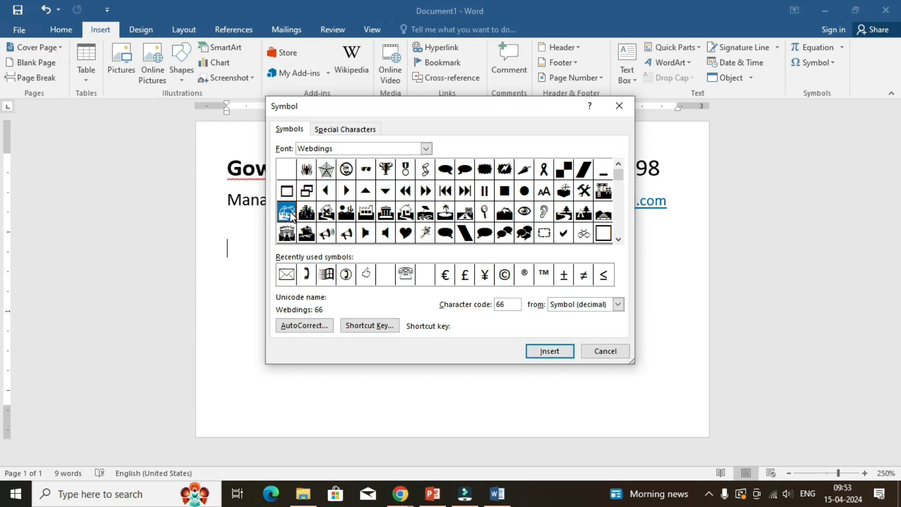
click(516, 303)
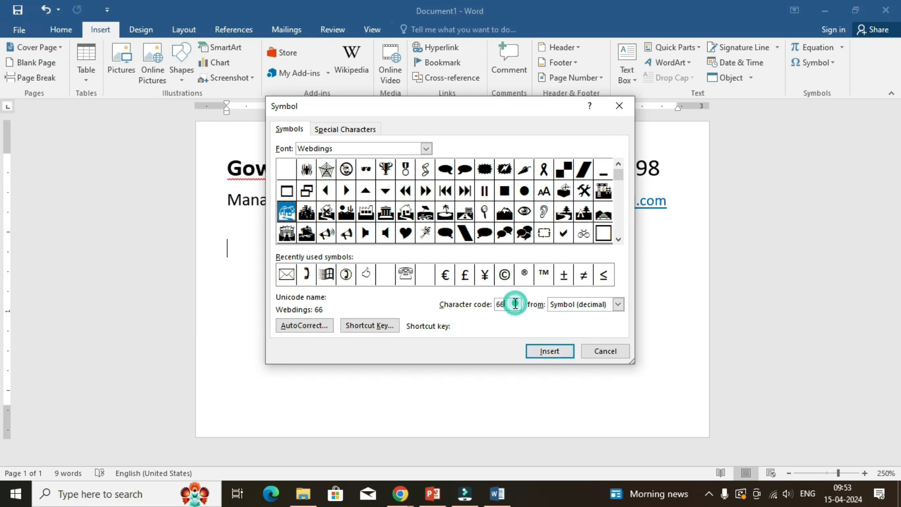
click(552, 353)
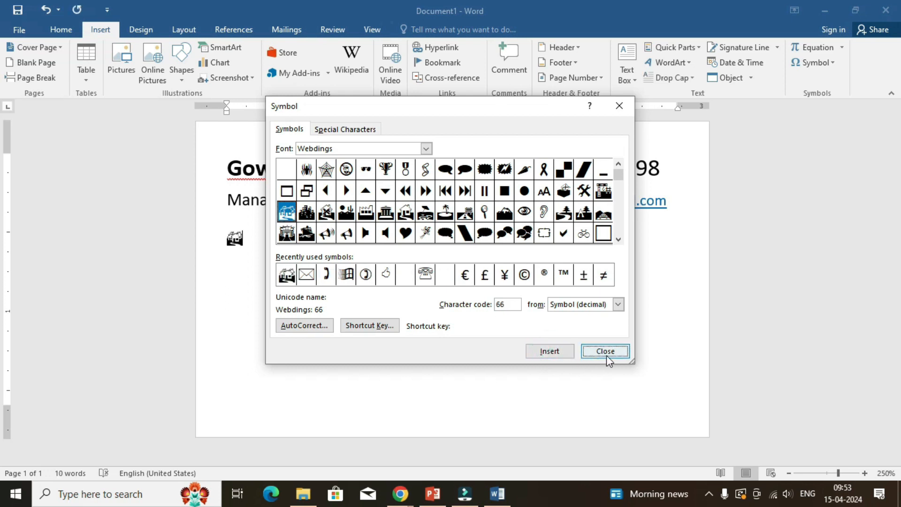
click(606, 353)
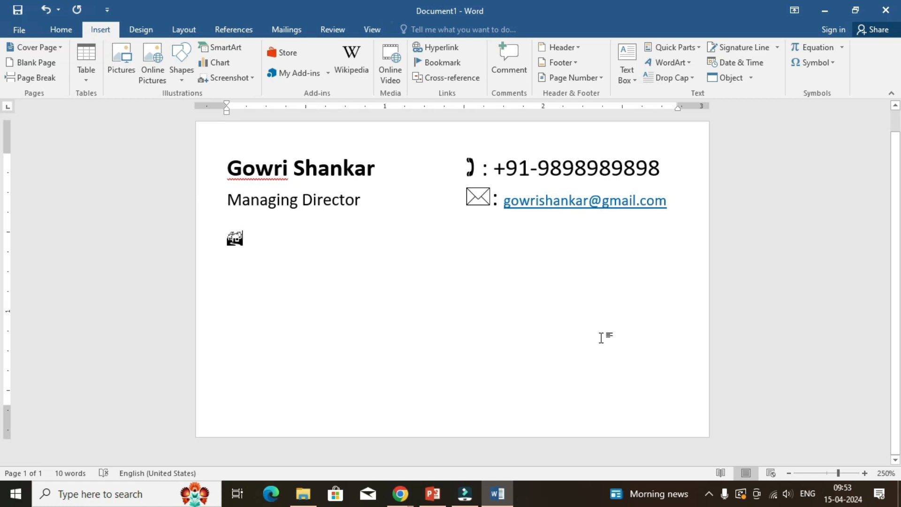
Enter the company name "GS Technologies" after the houses symbol.
text(GS Tec)
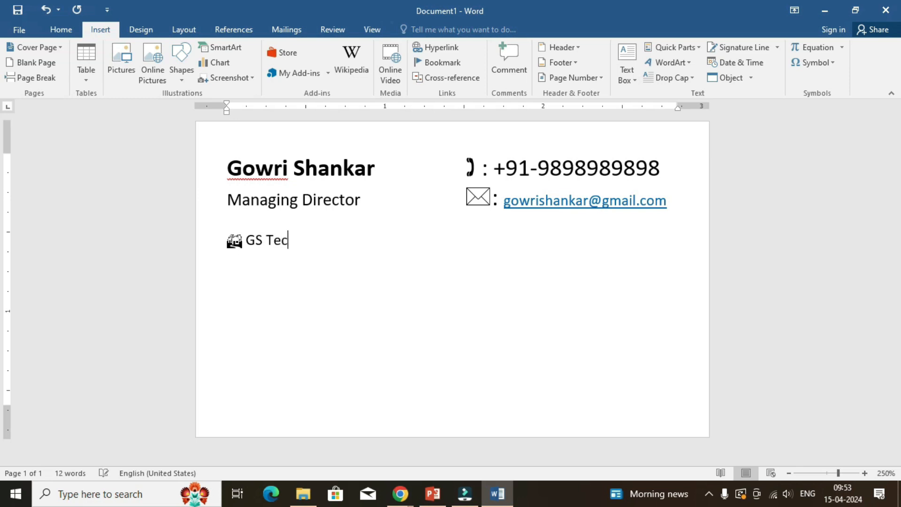
text(hnologie)
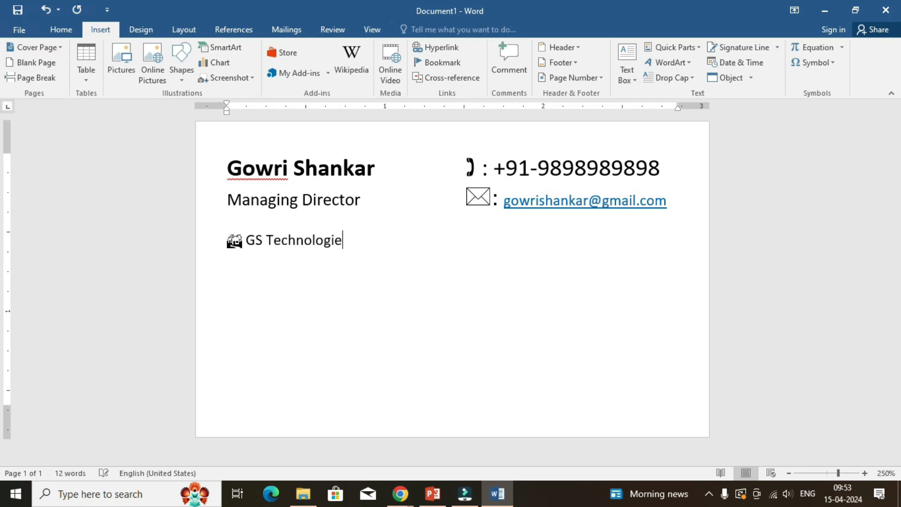
text(s)
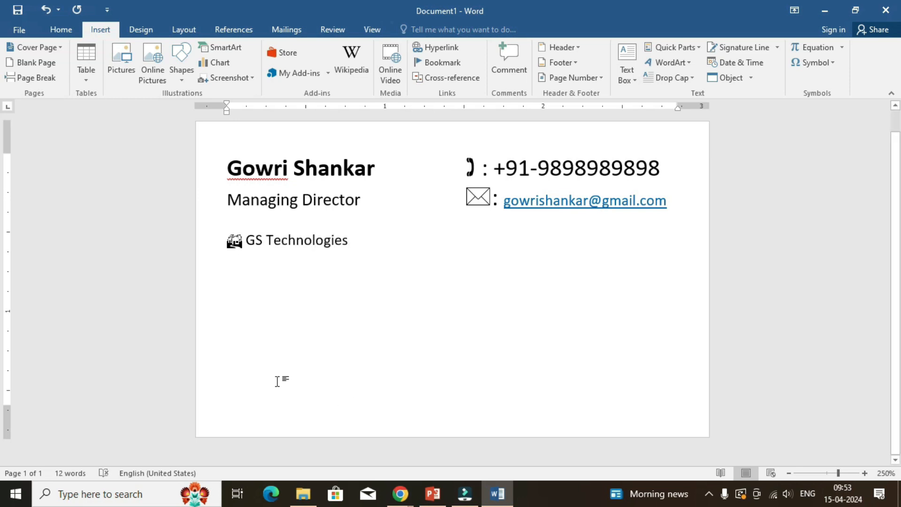
Centre the line holding the houses symbol and the company name.
drag(356, 240, 187, 229)
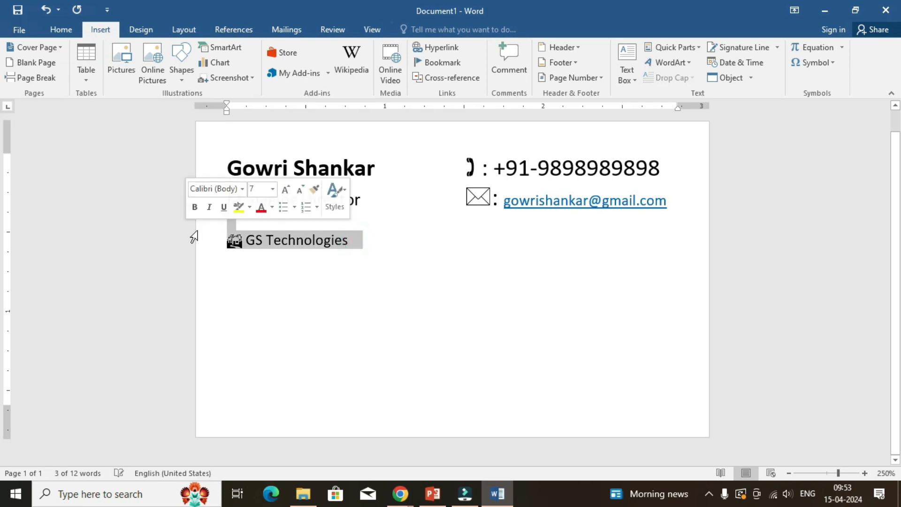
click(356, 241)
drag(338, 243, 221, 242)
click(60, 31)
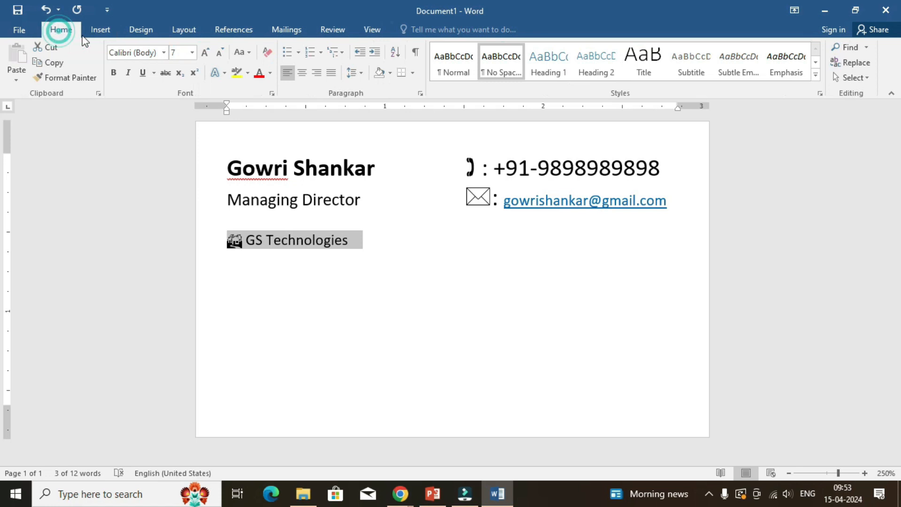
click(302, 73)
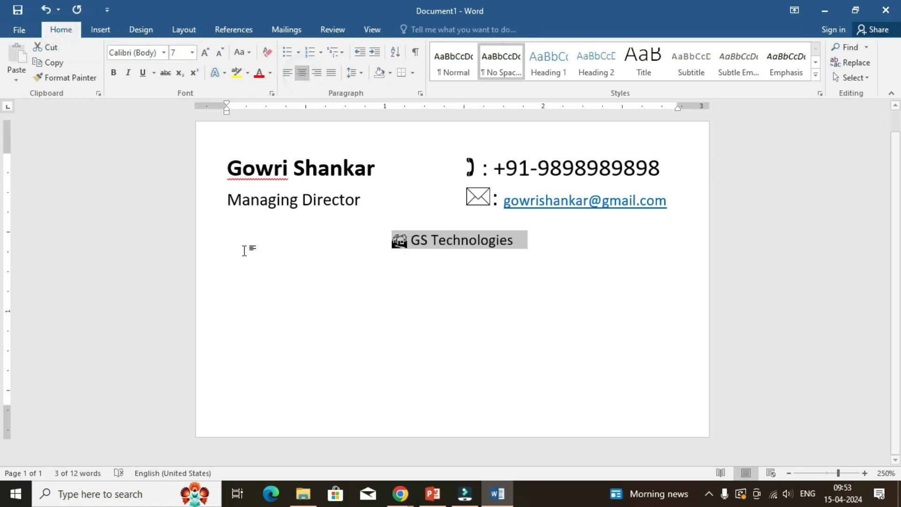
Enlarge the houses symbol and the company name to font size 18.
click(204, 52)
click(204, 53)
click(204, 53)
click(205, 52)
click(204, 53)
click(204, 53)
click(204, 52)
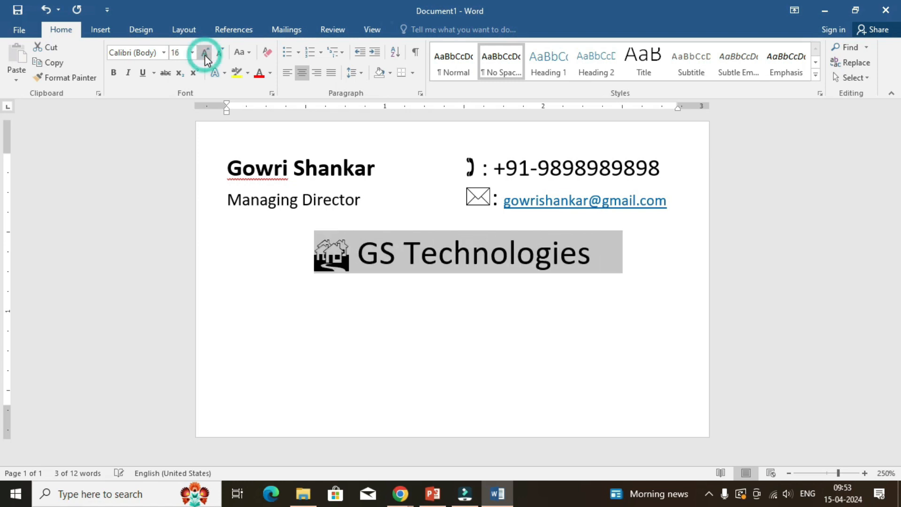
click(205, 52)
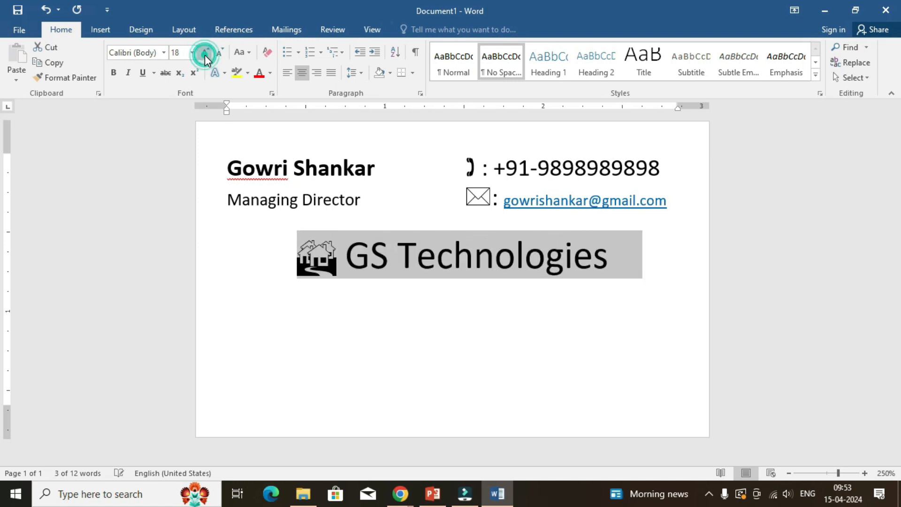
Select the text "GS Technologies" without the houses symbol and show the available fonts.
click(360, 256)
click(346, 251)
key(shift+End)
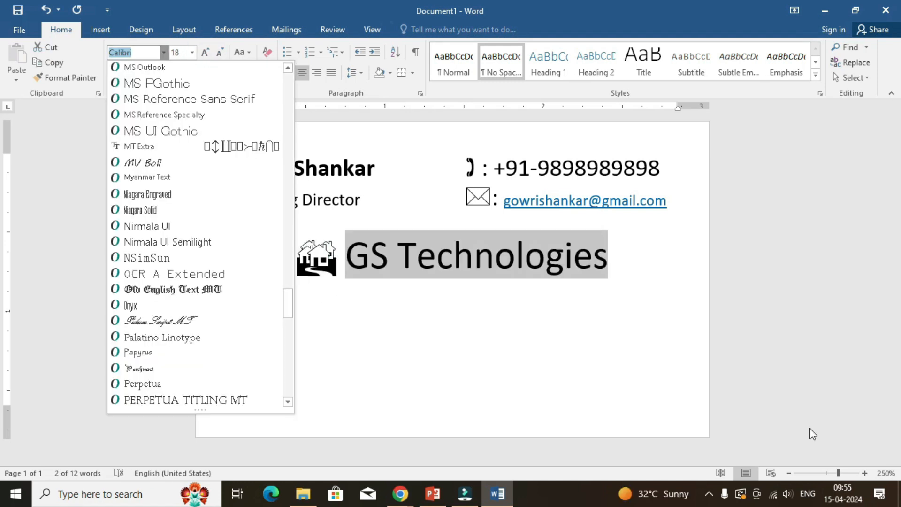
click(709, 493)
right_click(722, 469)
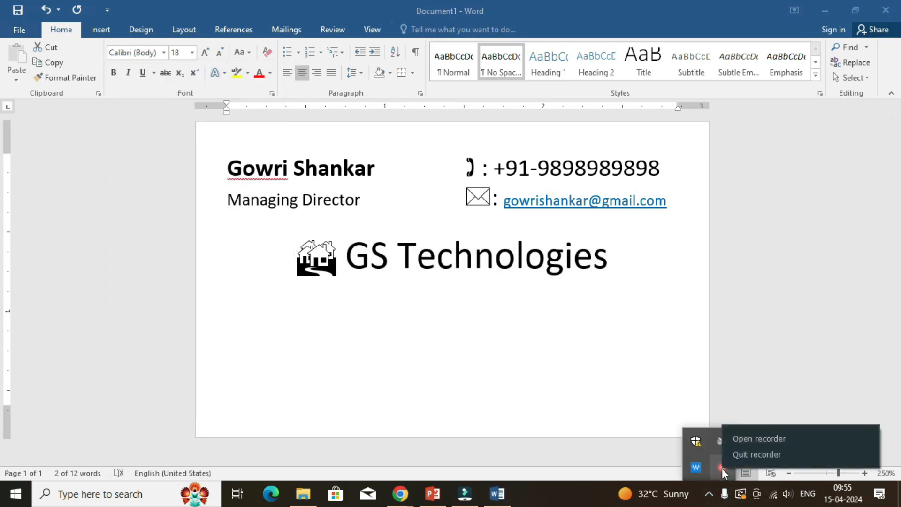
click(739, 441)
click(729, 453)
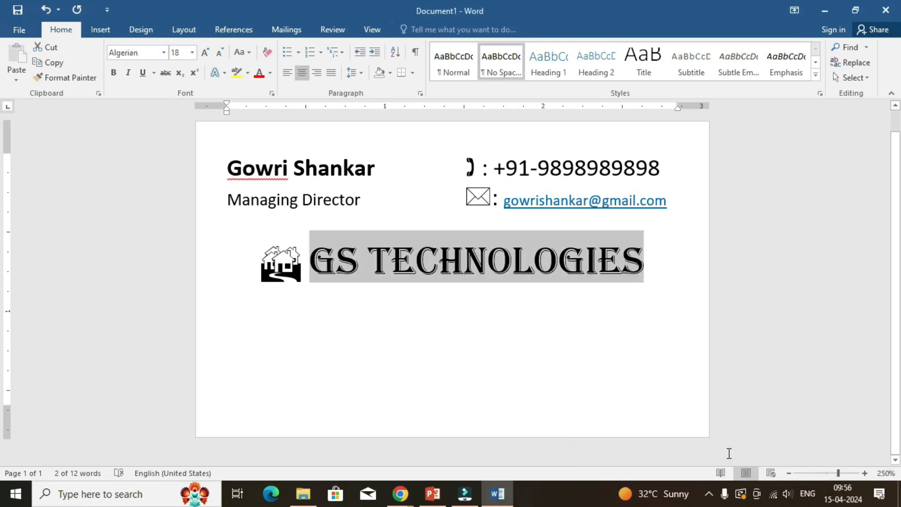
Apply the Algerian font to the company name and start a new line beneath it in the No Spacing style.
click(163, 52)
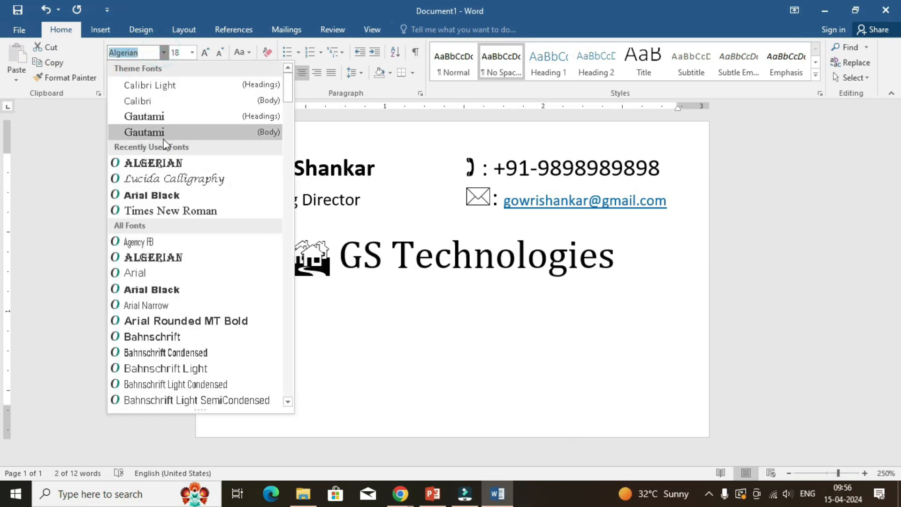
click(174, 166)
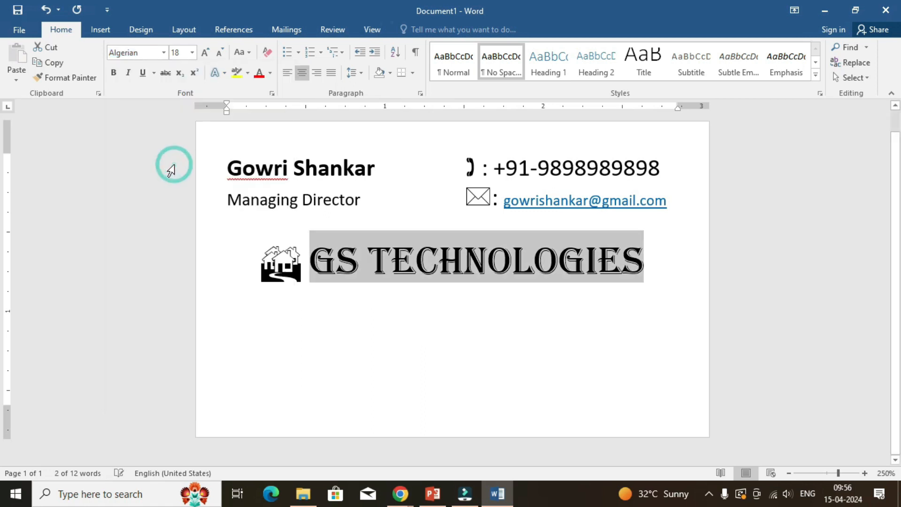
click(650, 265)
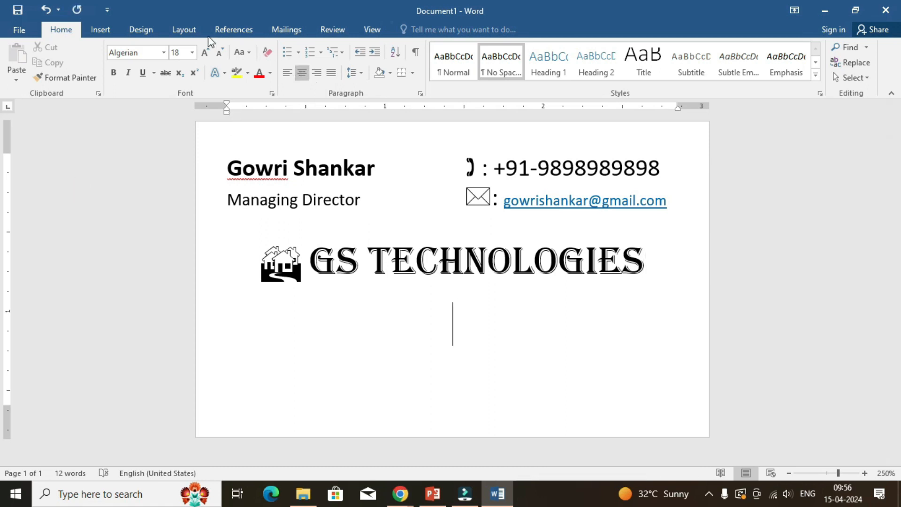
click(503, 75)
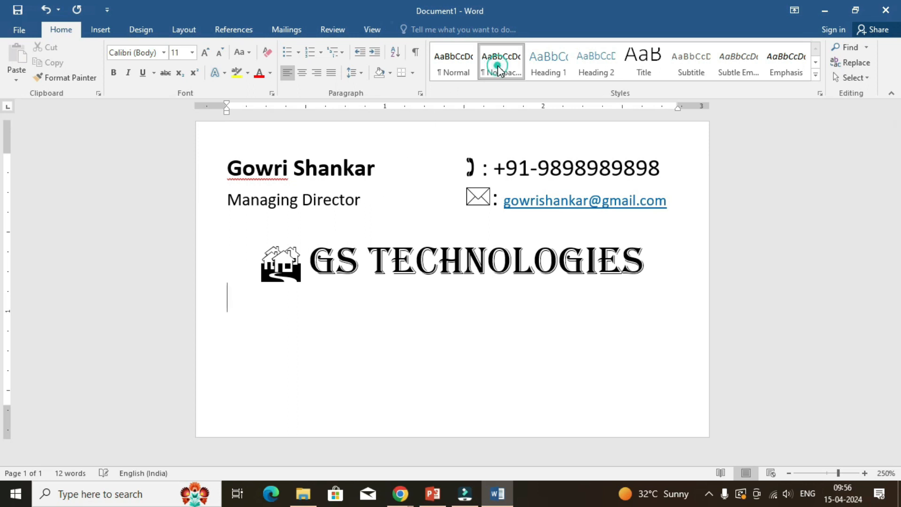
Draw a rectangle about 3.15 by 1.86 inches just inside the card's edges, enclosing all the text.
click(101, 34)
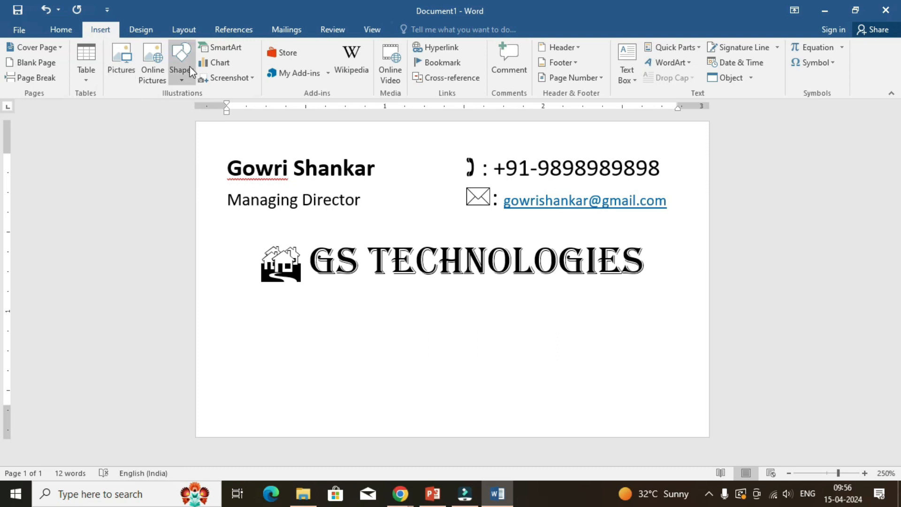
click(181, 81)
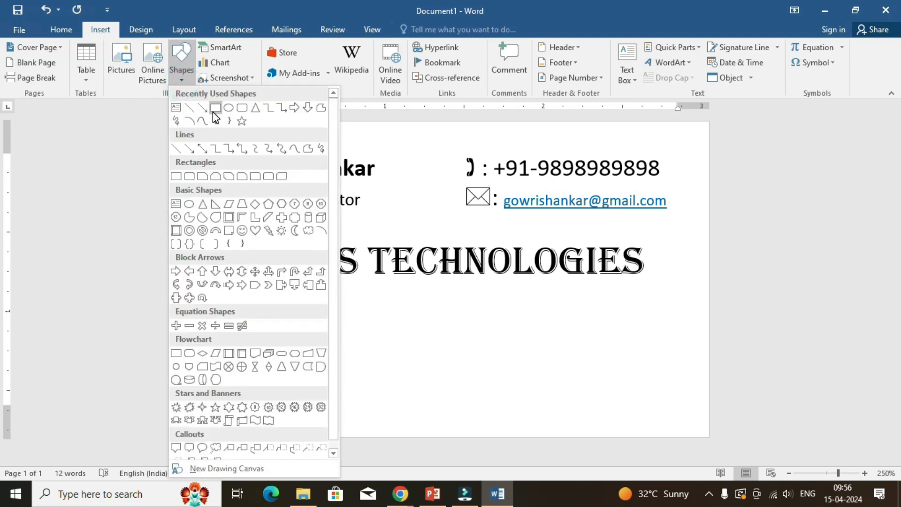
click(214, 110)
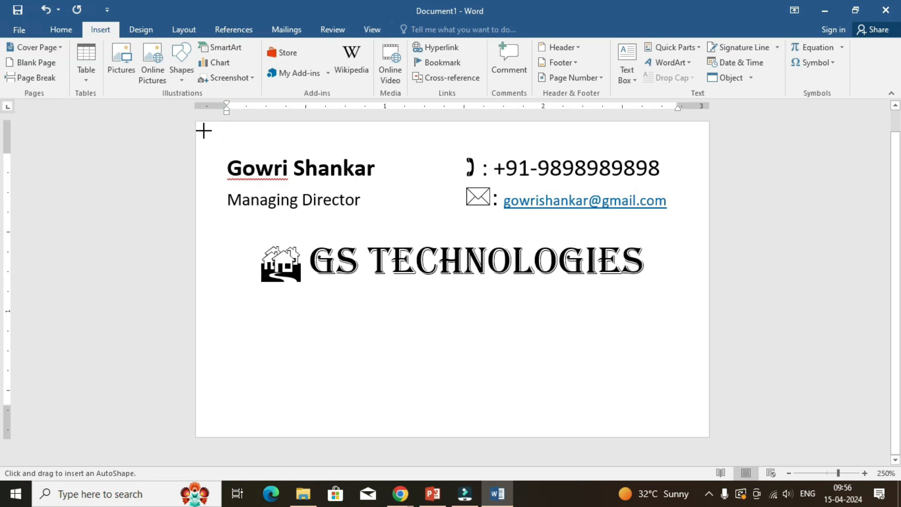
drag(204, 128, 702, 423)
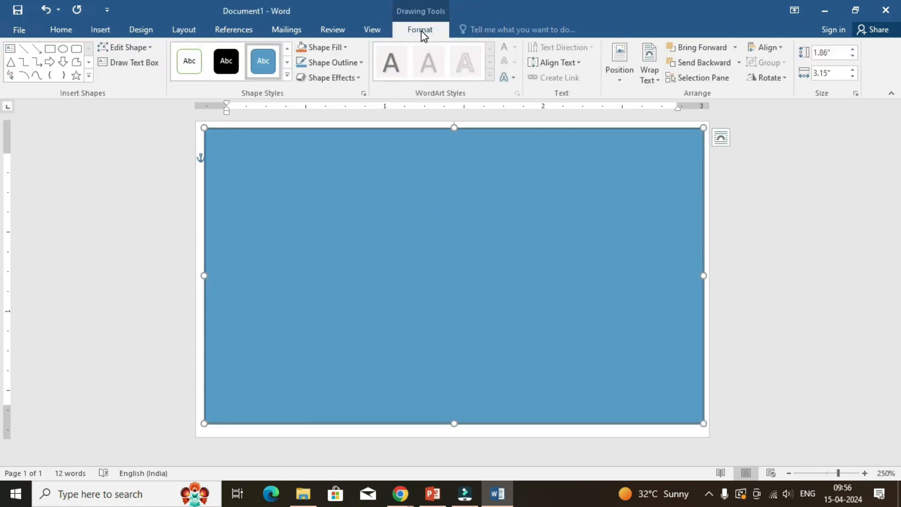
Set the rectangle to No Fill so it serves as an outline border around the card.
click(342, 49)
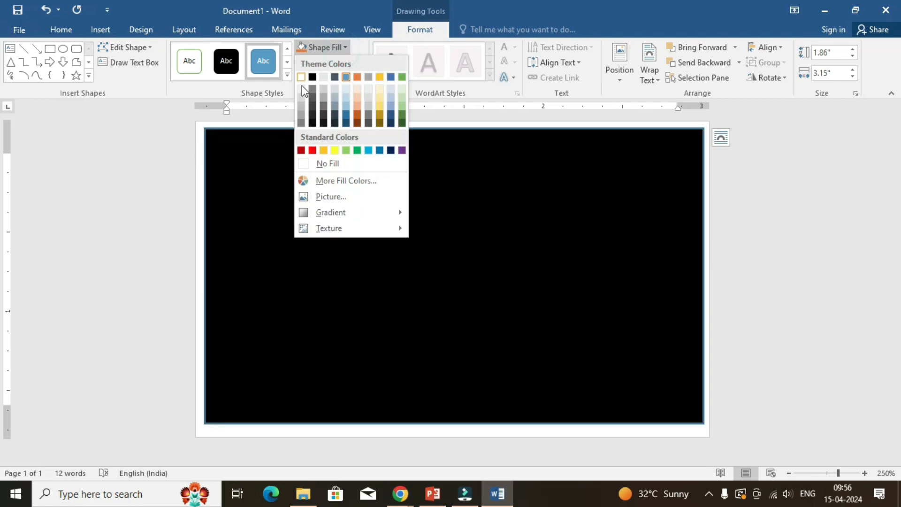
click(328, 165)
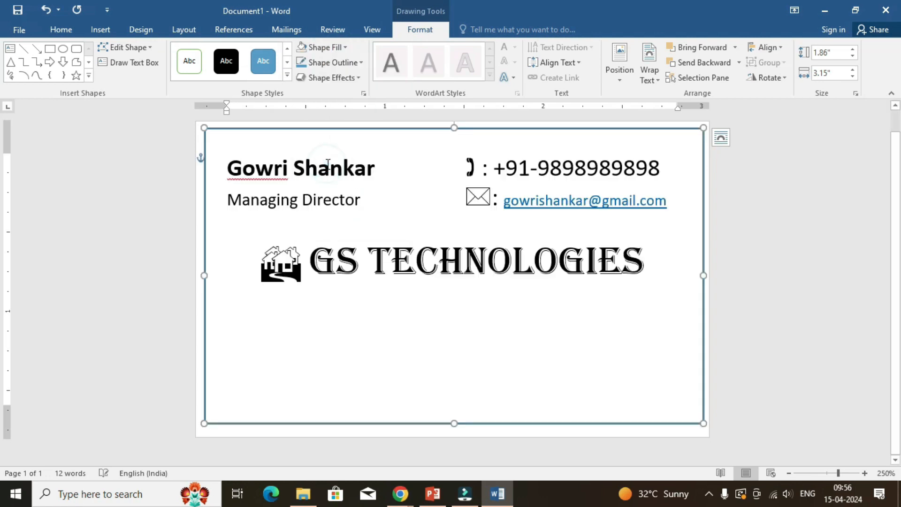
click(387, 336)
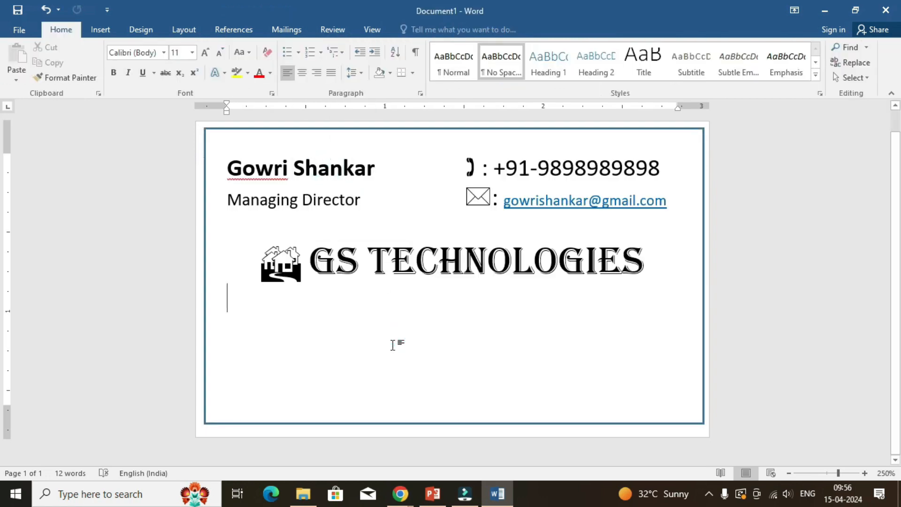
click(637, 130)
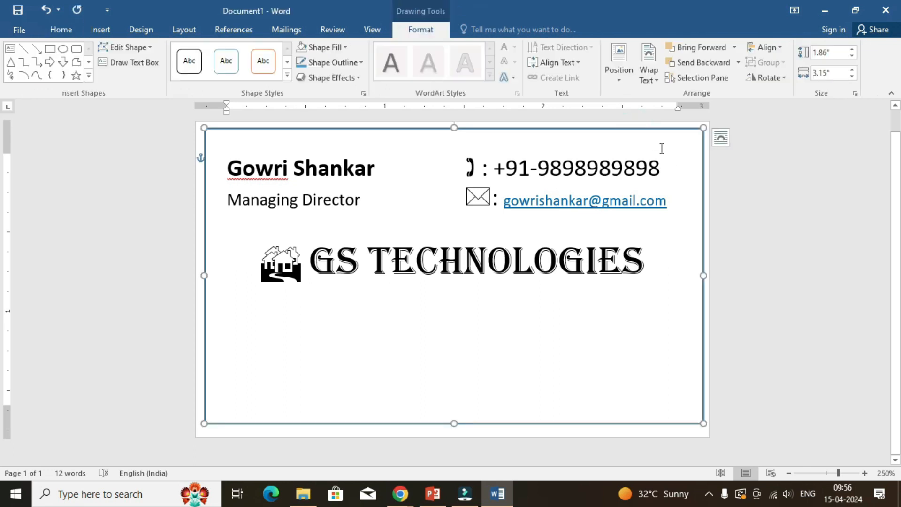
click(744, 217)
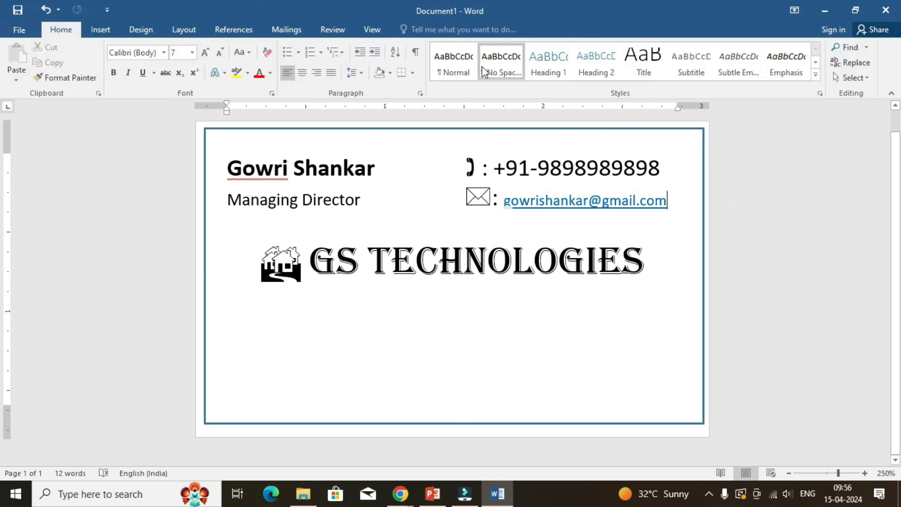
Draw a horizontal line about 3.15 inches long beneath the company name, from one side of the border to the other.
click(111, 32)
click(181, 84)
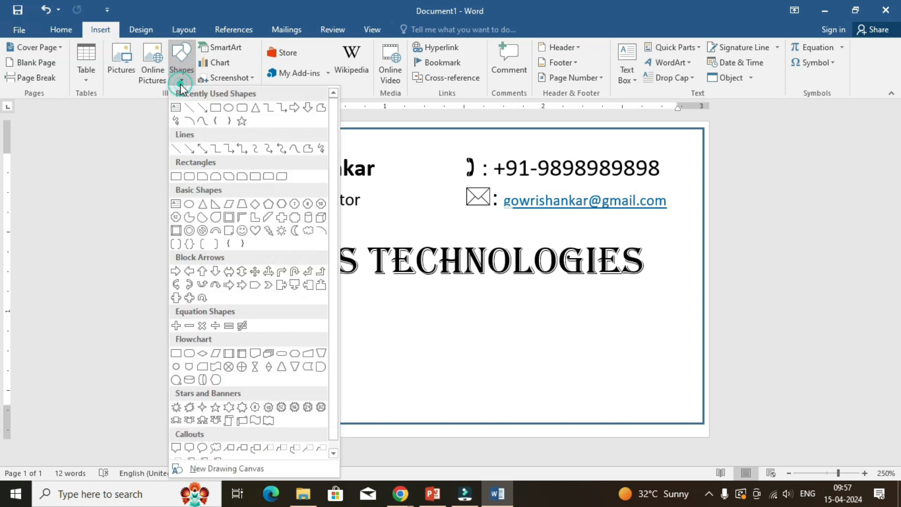
click(188, 106)
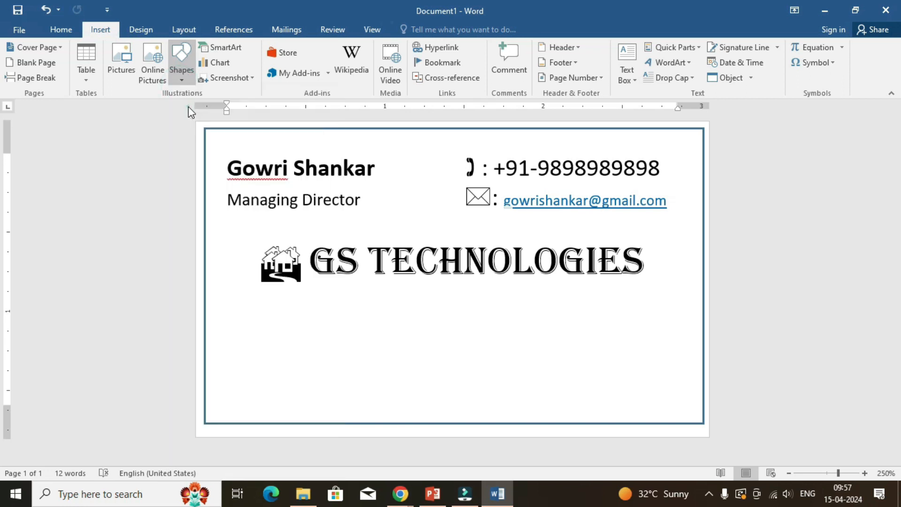
mouse_move(205, 283)
mouse_down()
mouse_move(294, 301)
mouse_move(598, 297)
mouse_move(688, 278)
mouse_move(704, 291)
mouse_up()
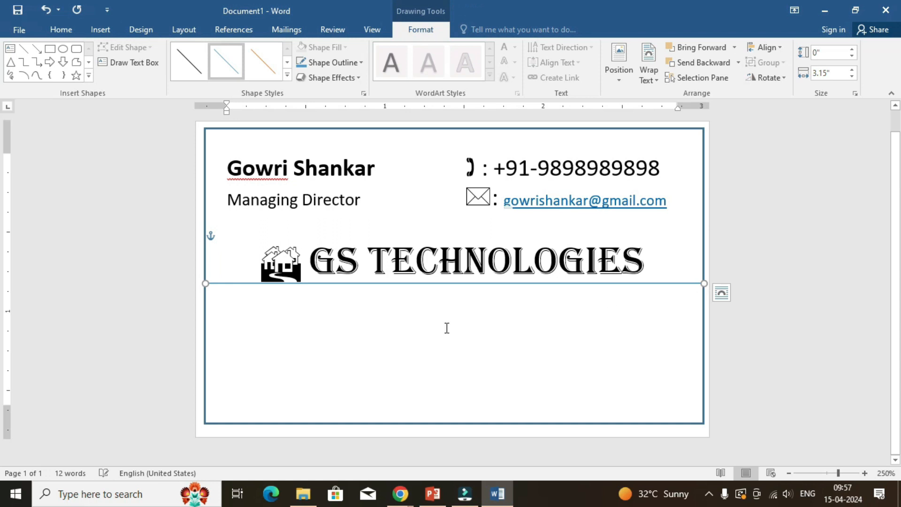
Nudge the horizontal dividing line slightly lower beneath the company name and deselect it.
key(Down)
key(Down)
key(Down)
key(Down)
key(Down)
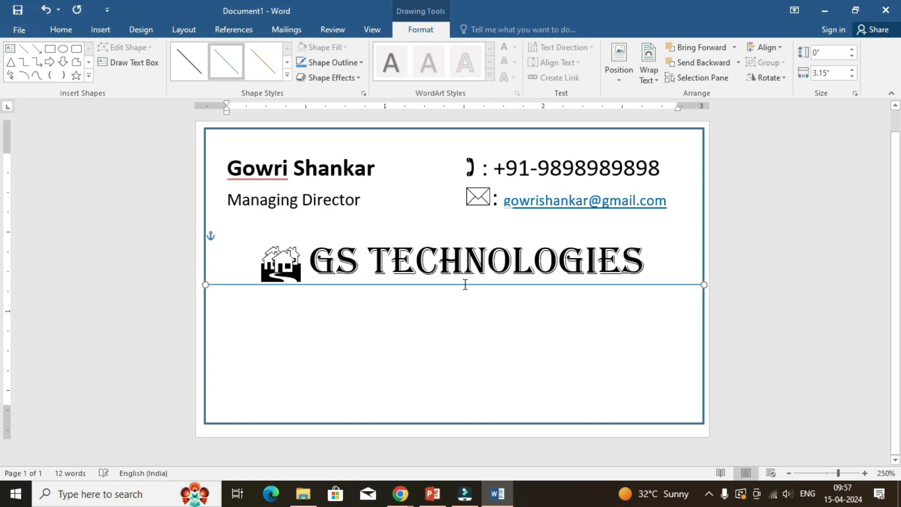
key(Up)
key(Up)
key(Down)
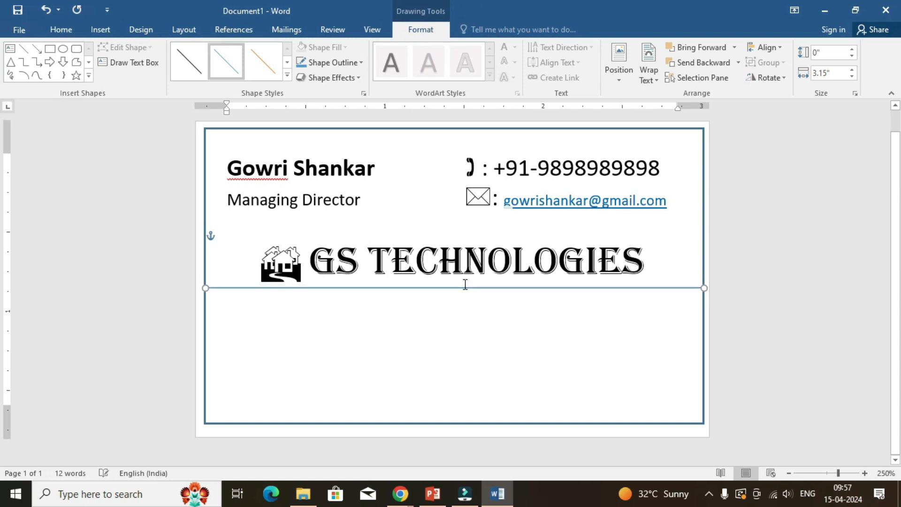
click(483, 327)
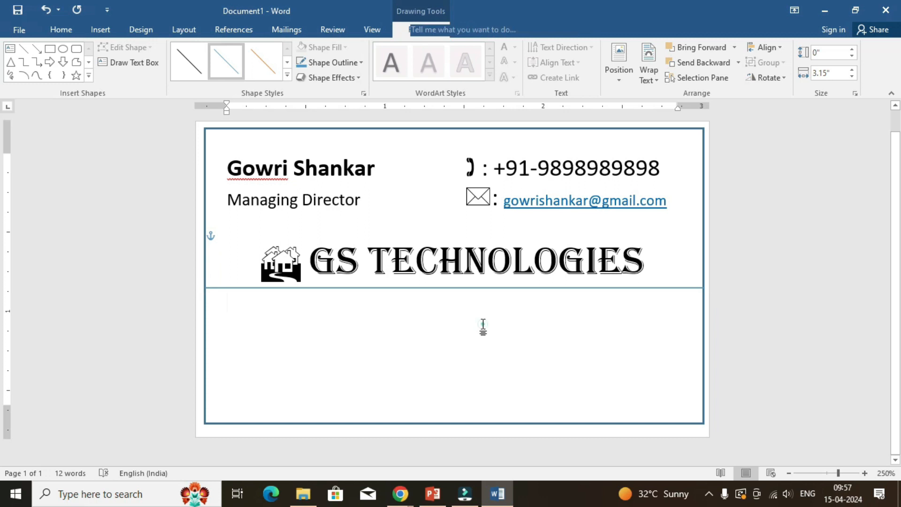
Draw a vertical line about 0.84 inches long from the middle of the horizontal divider down to the card's lower border.
click(100, 30)
click(190, 78)
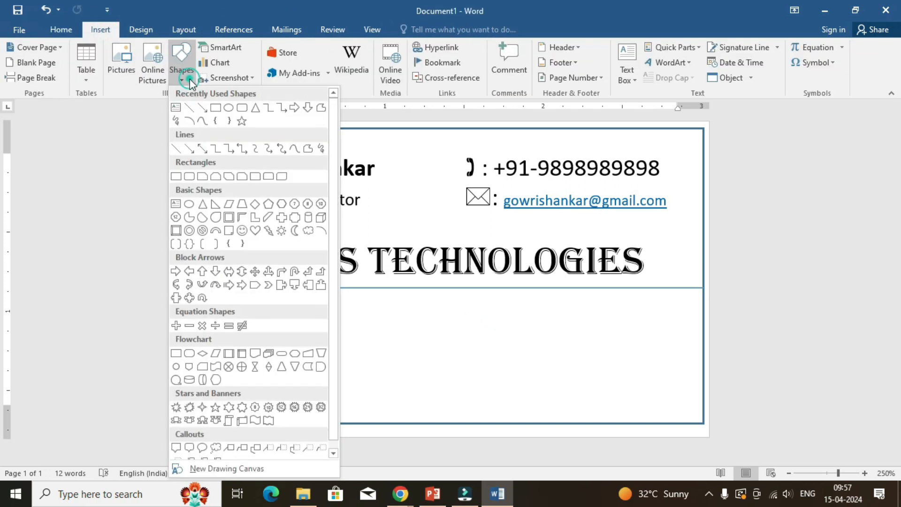
click(189, 107)
drag(449, 288, 463, 422)
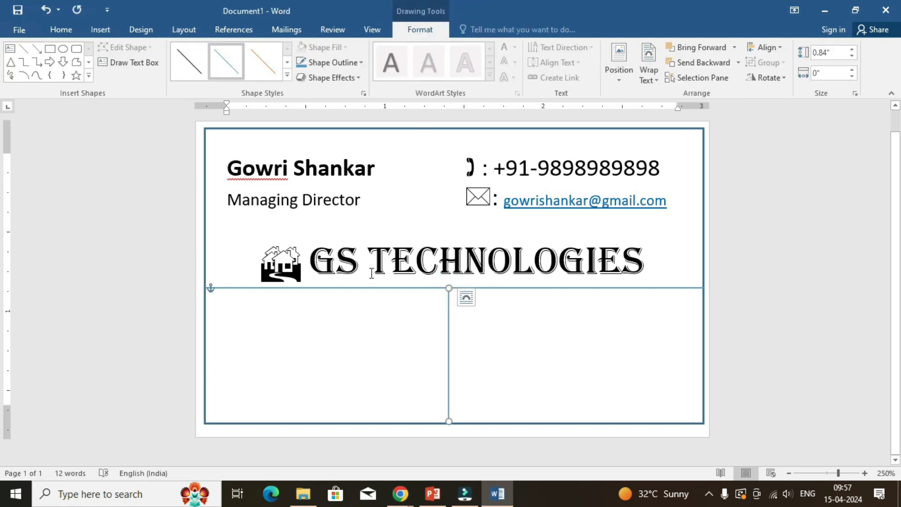
Add the label "Office Address:" beneath the divider and tab across to the other side of the vertical line.
click(281, 308)
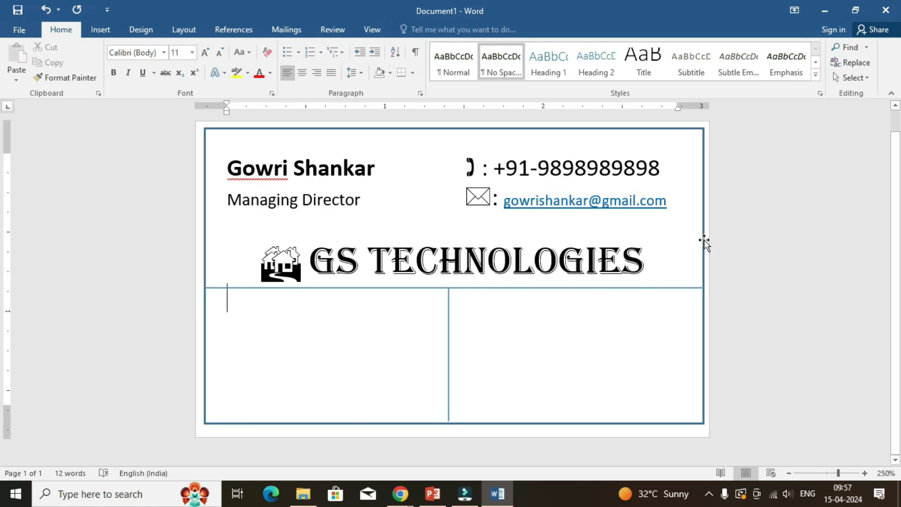
text(Office A)
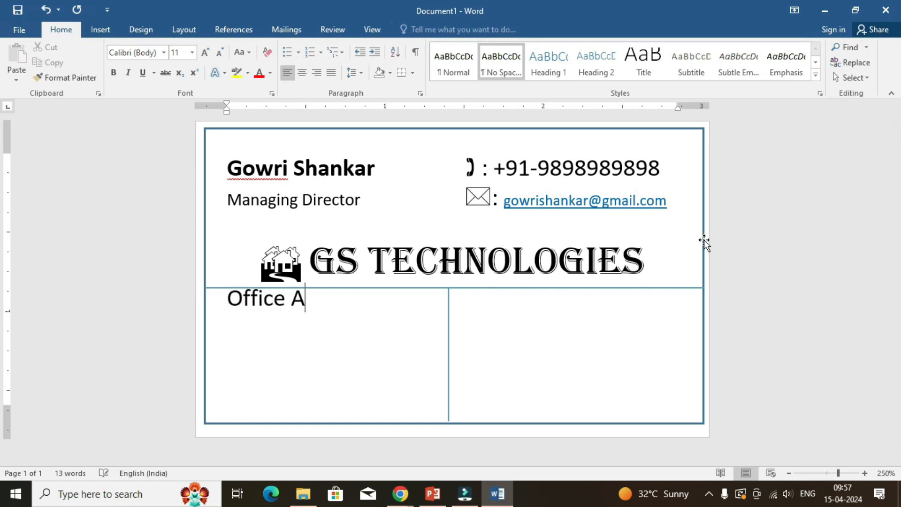
text(ddress:)
key(Tab)
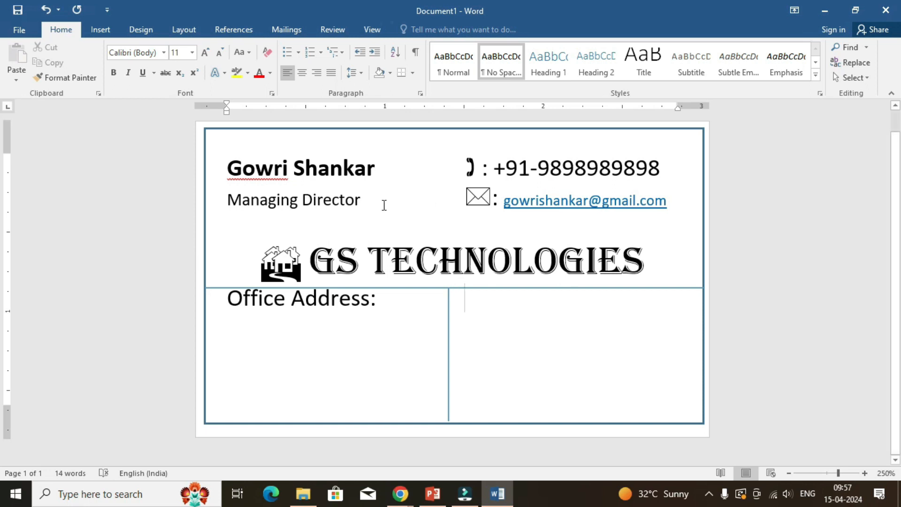
click(381, 230)
key(Delete)
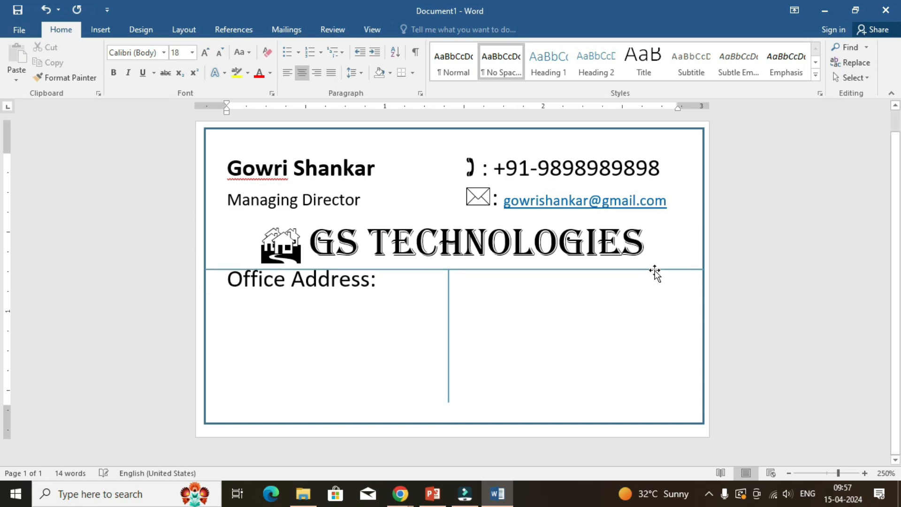
key(End)
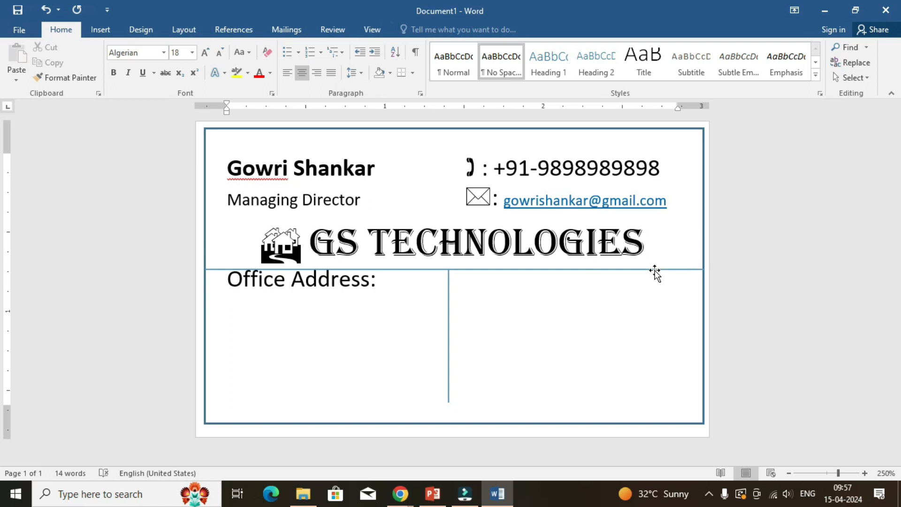
key(ctrl+z)
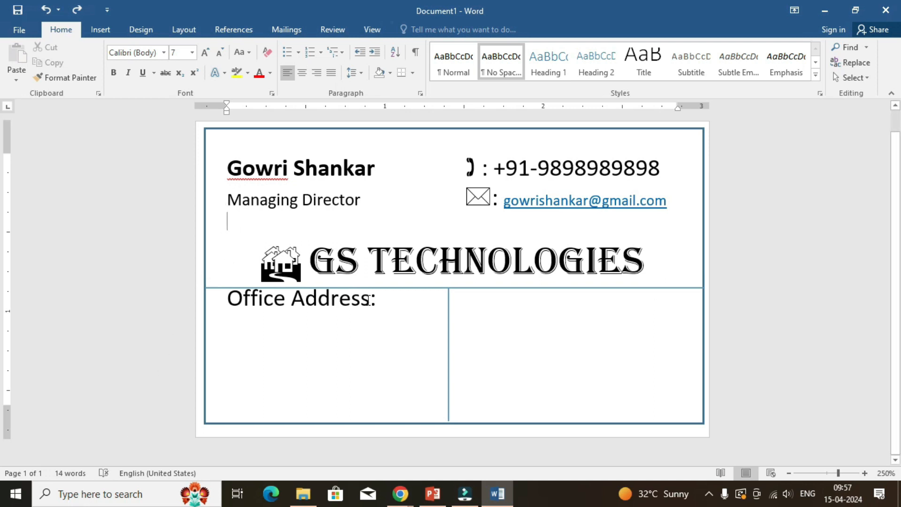
click(660, 269)
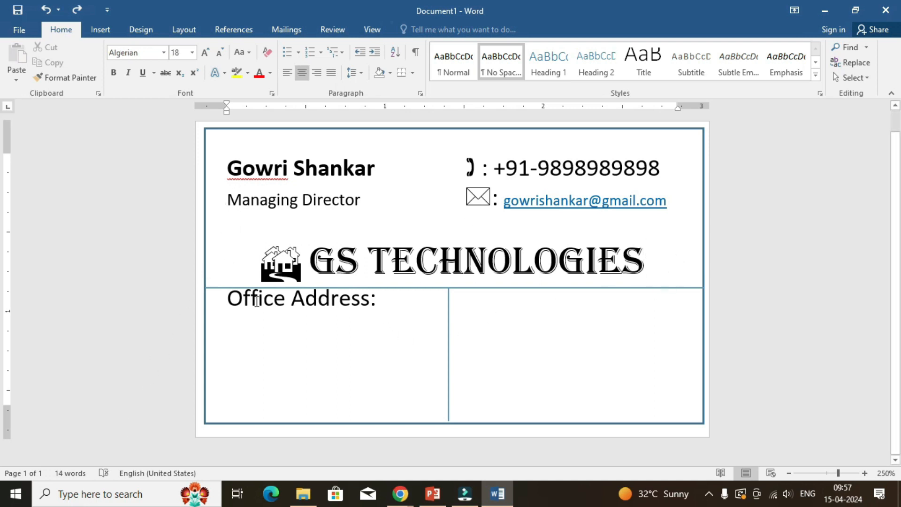
click(229, 298)
key(Return)
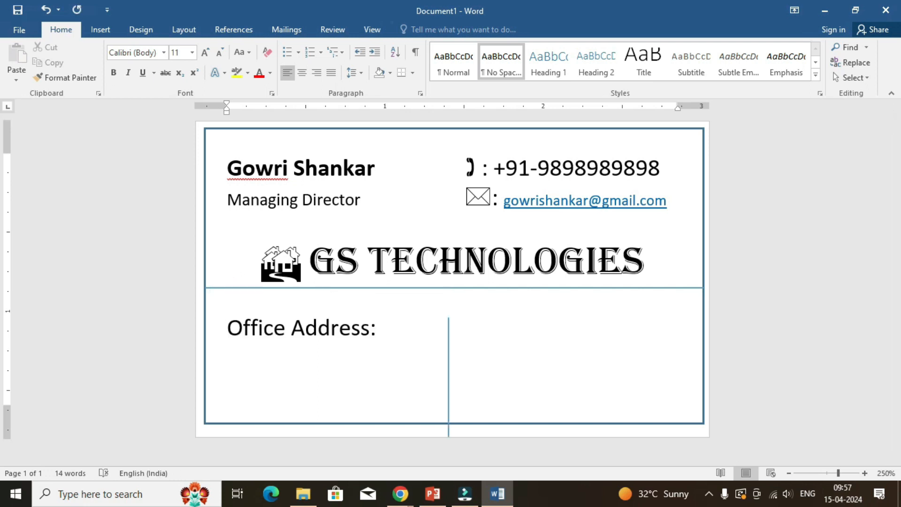
key(ctrl+z)
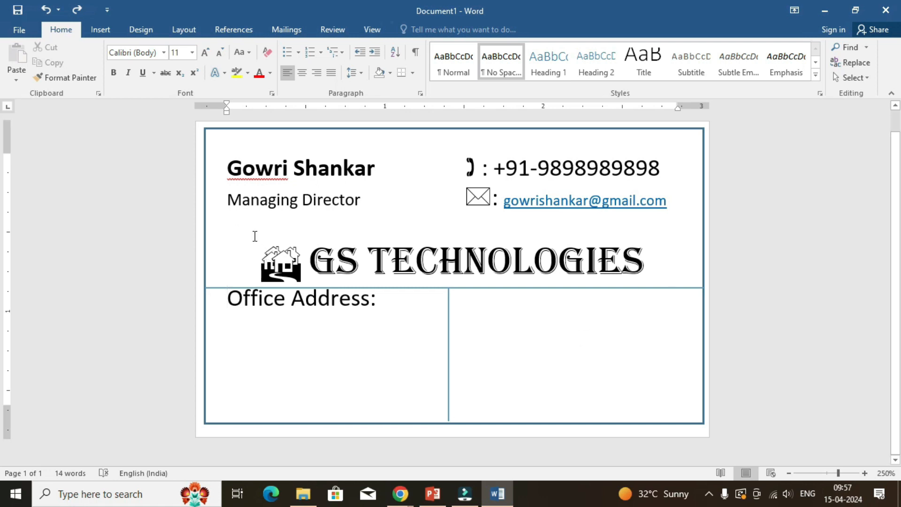
Reduce the font size of the blank line between the job title and the company name to 3.
click(261, 223)
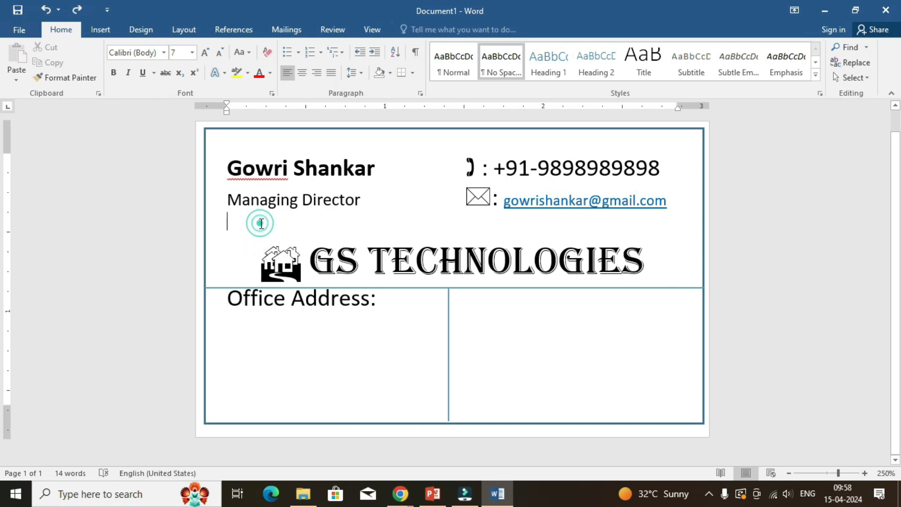
click(207, 53)
click(207, 54)
click(219, 54)
click(218, 54)
click(219, 53)
click(219, 54)
click(218, 54)
click(219, 53)
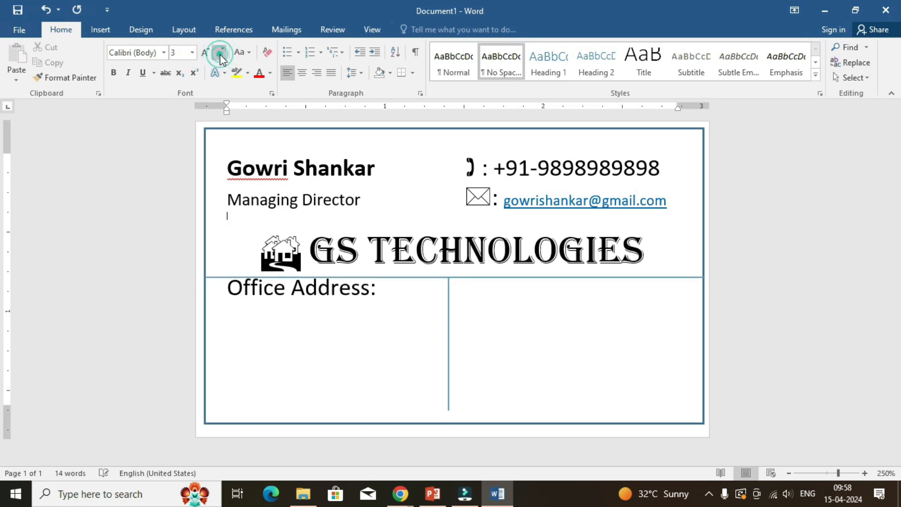
click(224, 288)
key(Return)
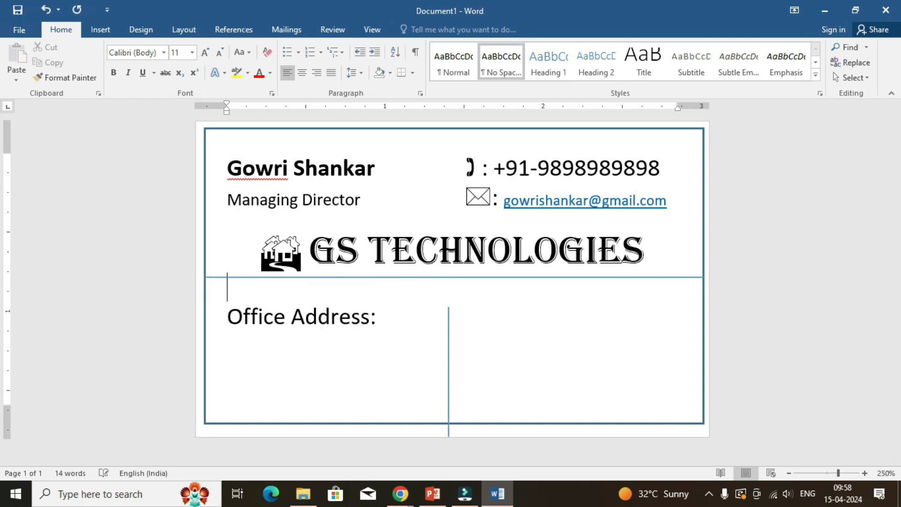
key(ctrl+z)
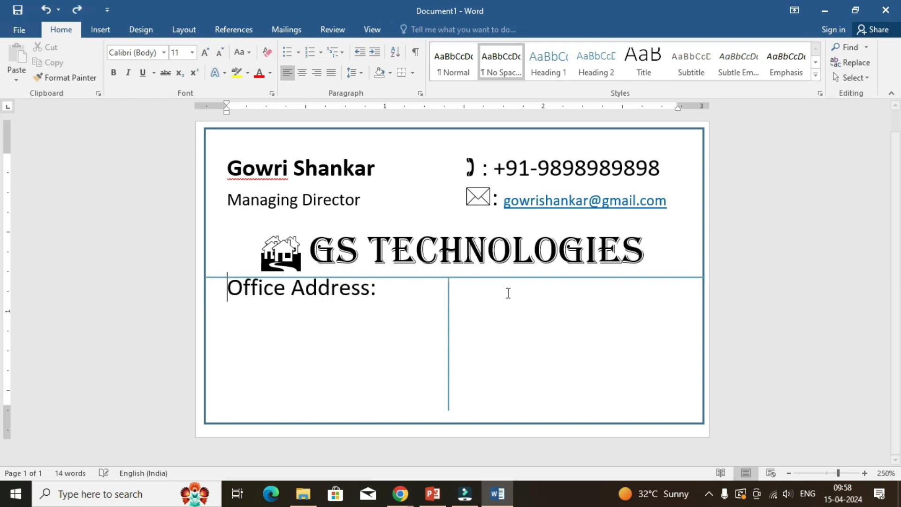
drag(389, 294, 193, 289)
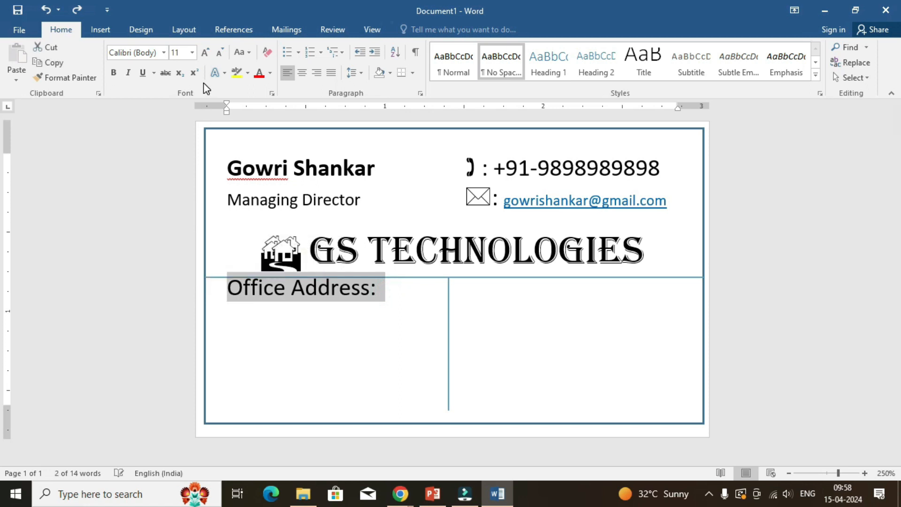
click(487, 290)
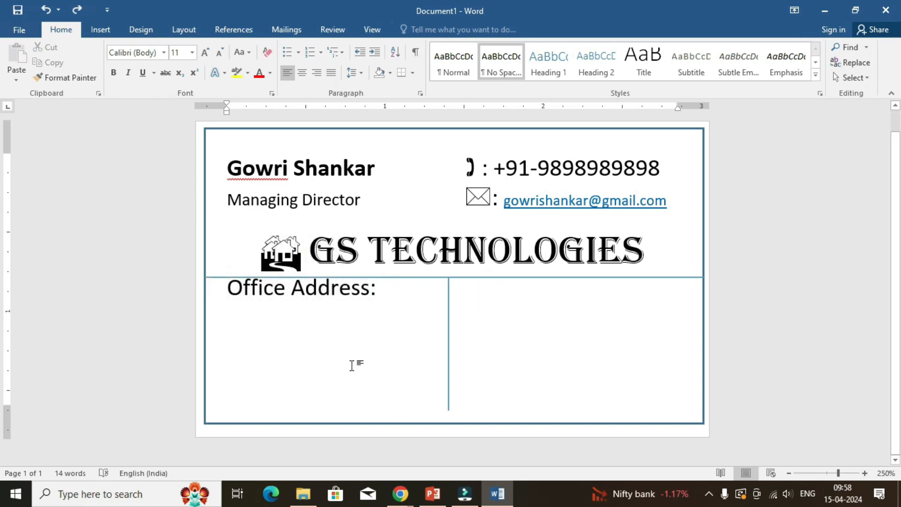
drag(311, 249, 645, 247)
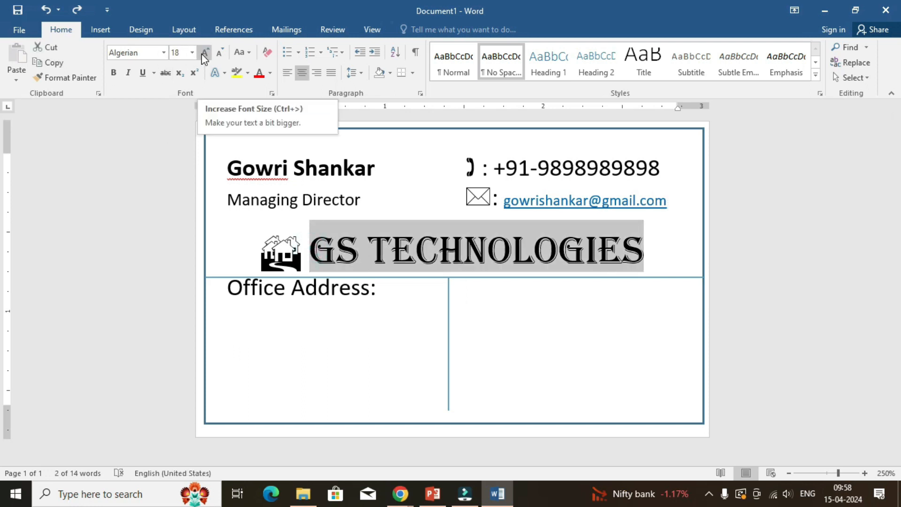
Insert a blank line at font size 4 above "Office Address:" and extend the vertical line up to the horizontal divider.
click(229, 287)
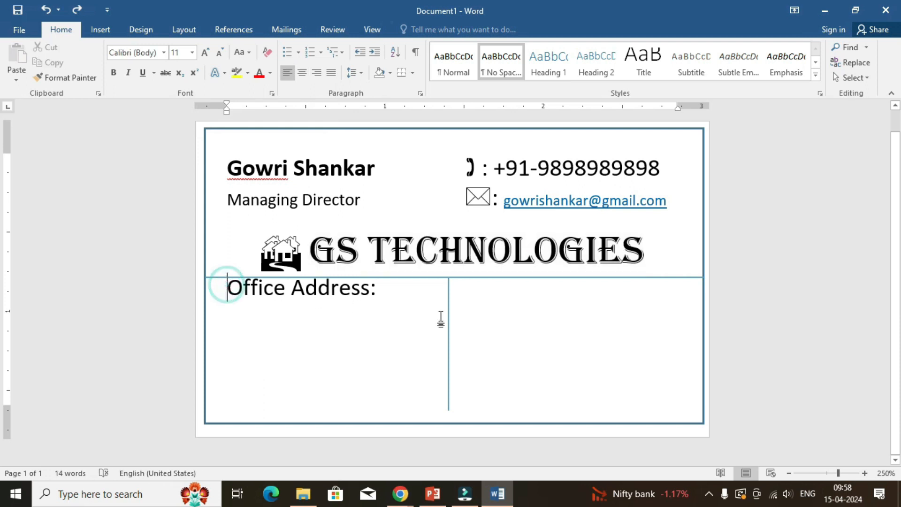
key(Return)
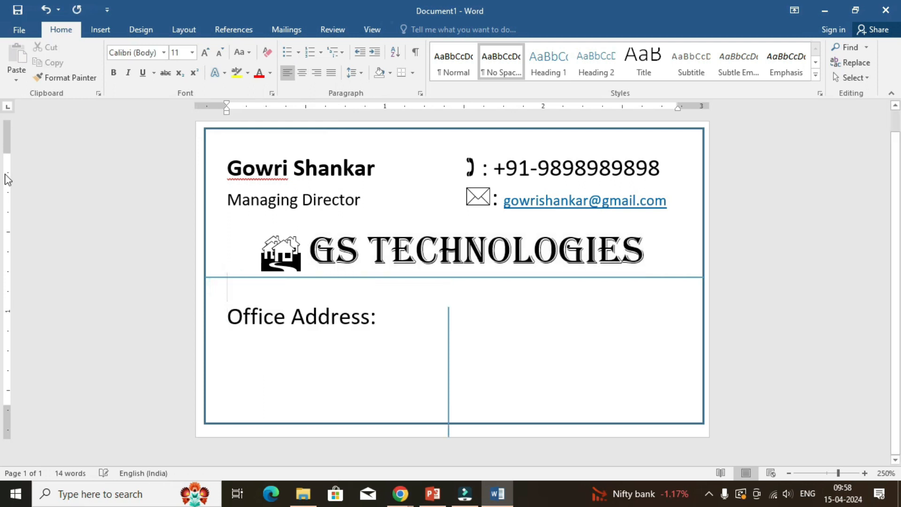
click(221, 52)
click(221, 53)
click(221, 53)
click(221, 52)
click(221, 52)
click(221, 53)
click(220, 53)
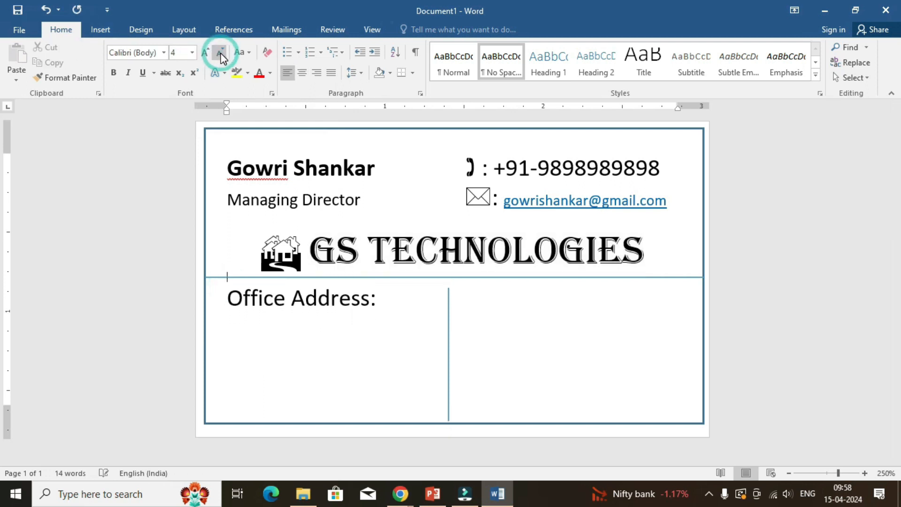
click(448, 297)
click(446, 281)
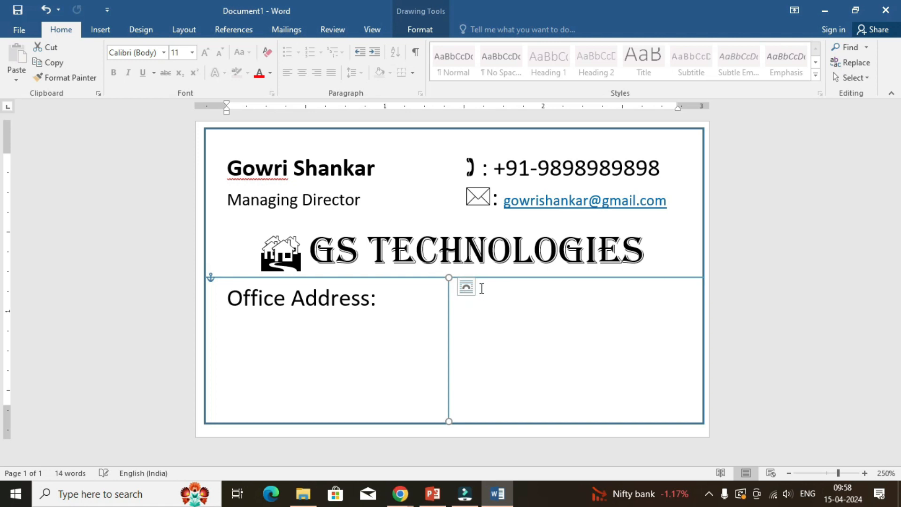
Add the label "Home Address:" on the same line as "Office Address:", across the vertical line.
click(483, 288)
text(Ho)
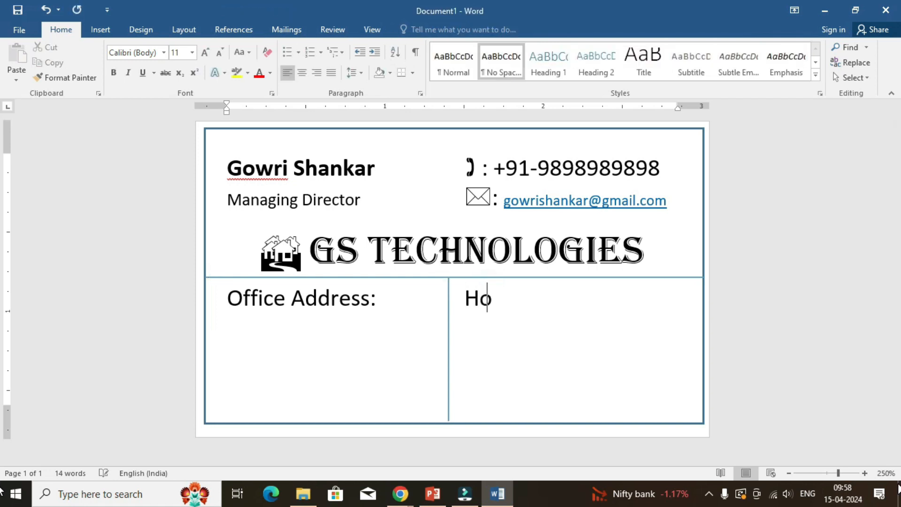
text(me Add)
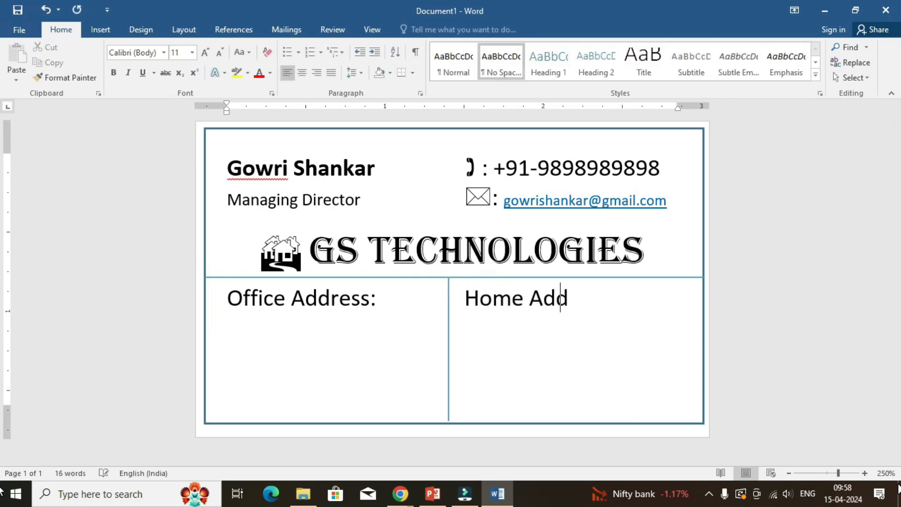
text(ress:H.)
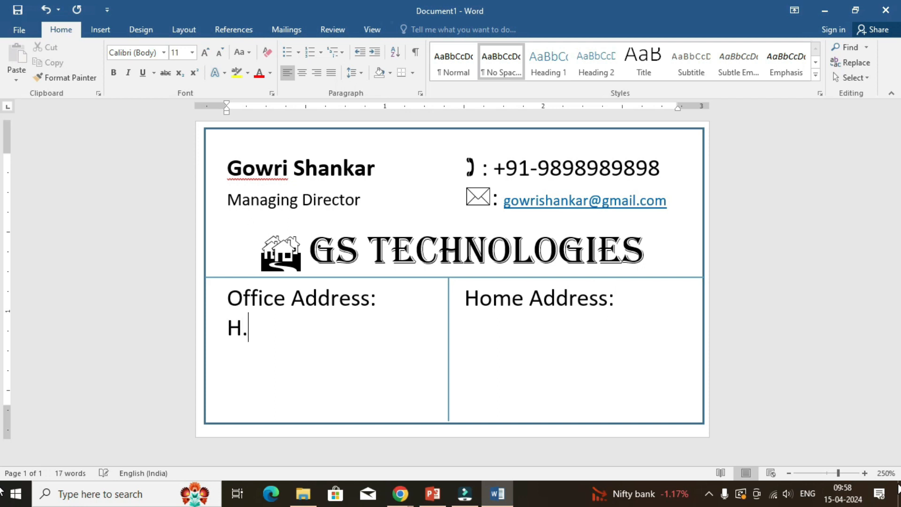
text(No.: )
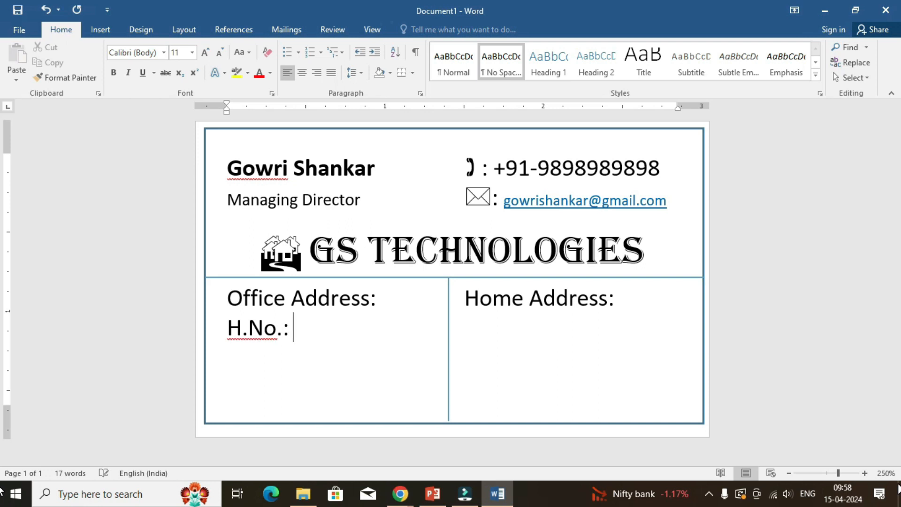
Enter the office house number, prefixed "H.No.:", on a new line below its label and tab across to the home column.
key(Tab)
key(Tab)
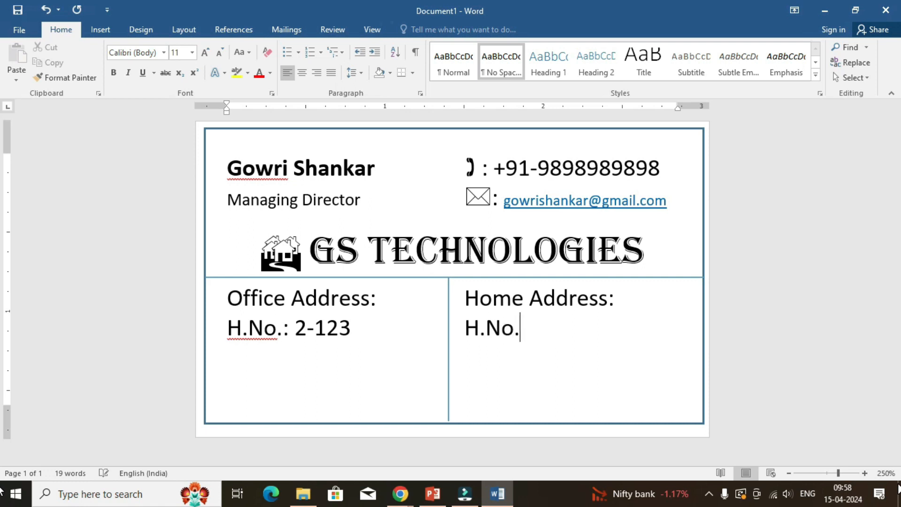
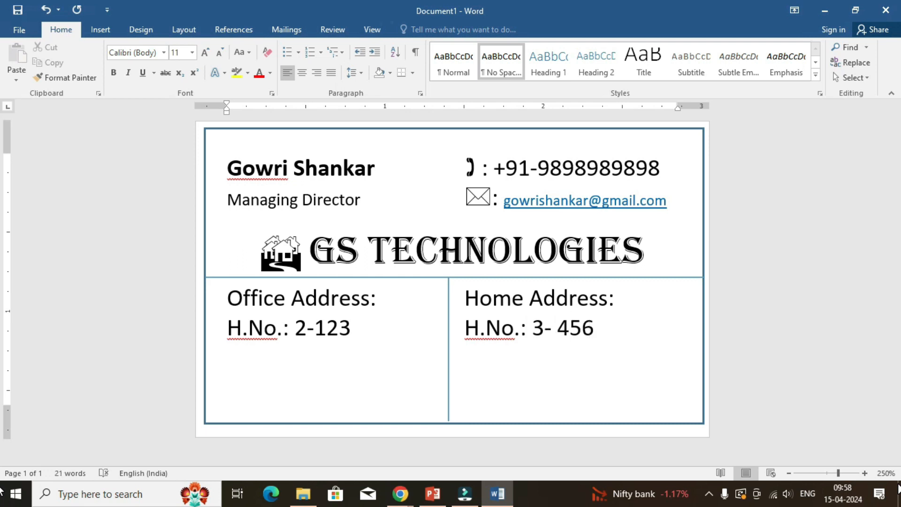
Enter the home house number with the "H.No.:" prefix beside the office one and end both entries with a comma.
text(.)
text(,)
click(351, 328)
text(,)
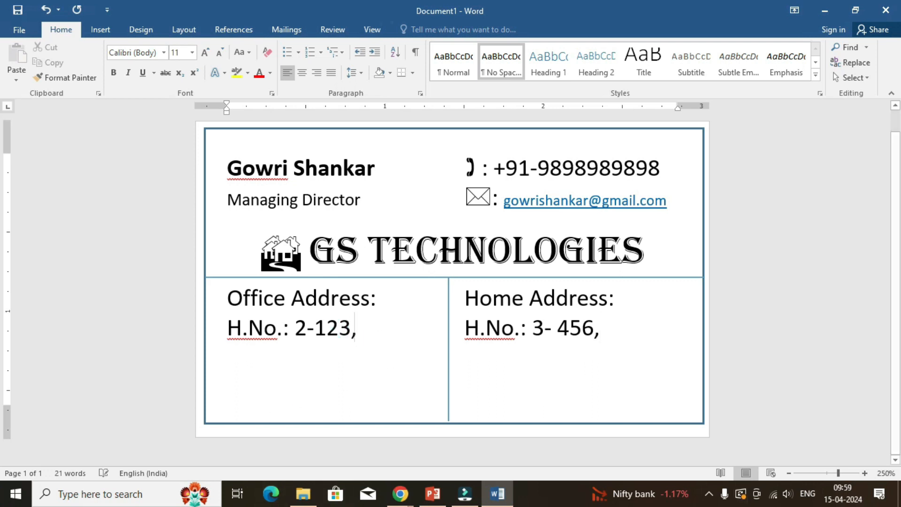
Enter the office street followed by a comma on a new line, with the home street aligned beside it.
key(Return)
key(Tab)
key(Tab)
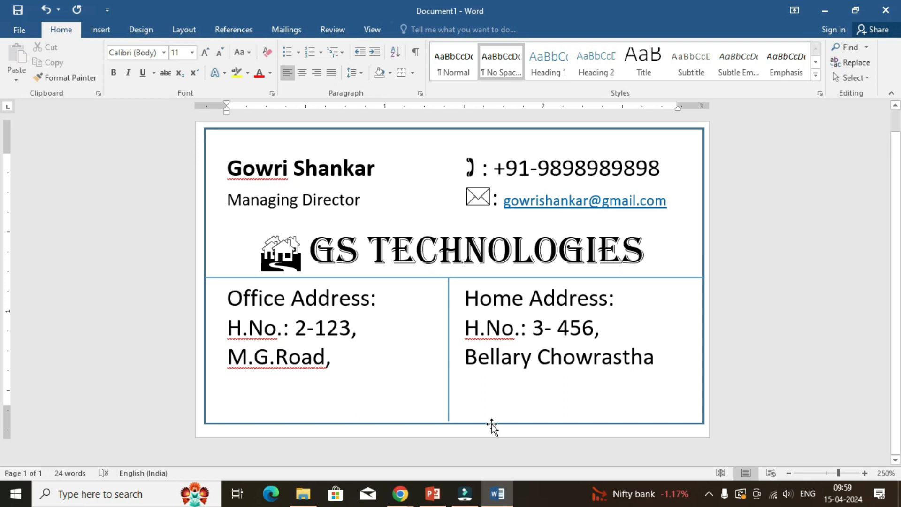
click(709, 494)
right_click(718, 467)
click(733, 435)
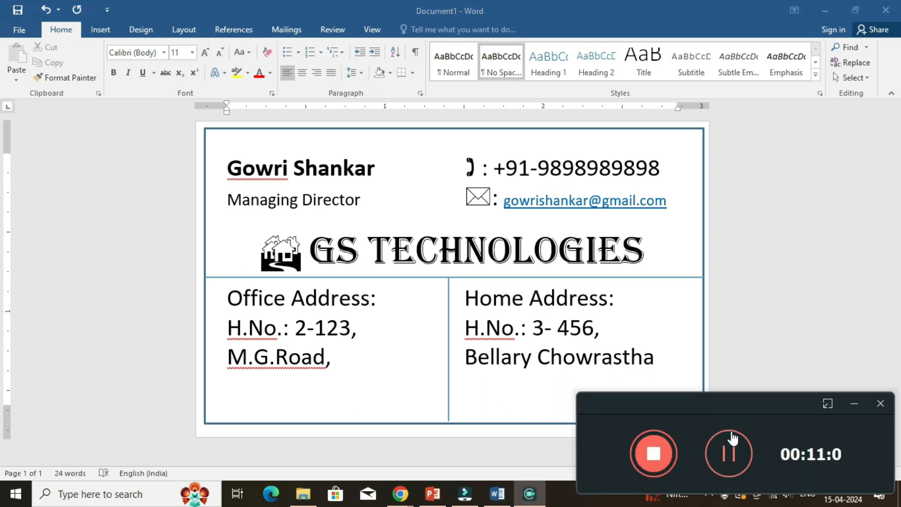
Add a comma after the home street and enter the office city and postal code on a new line.
click(660, 365)
text(,)
key(Return)
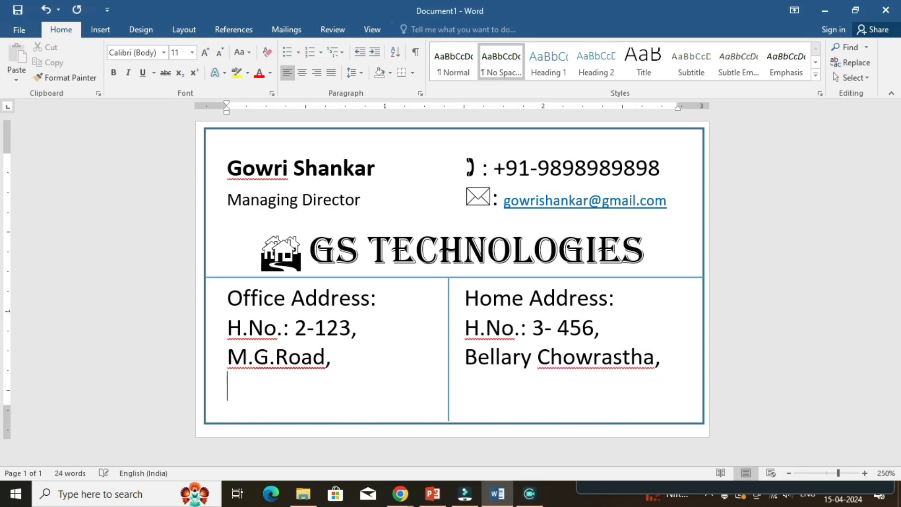
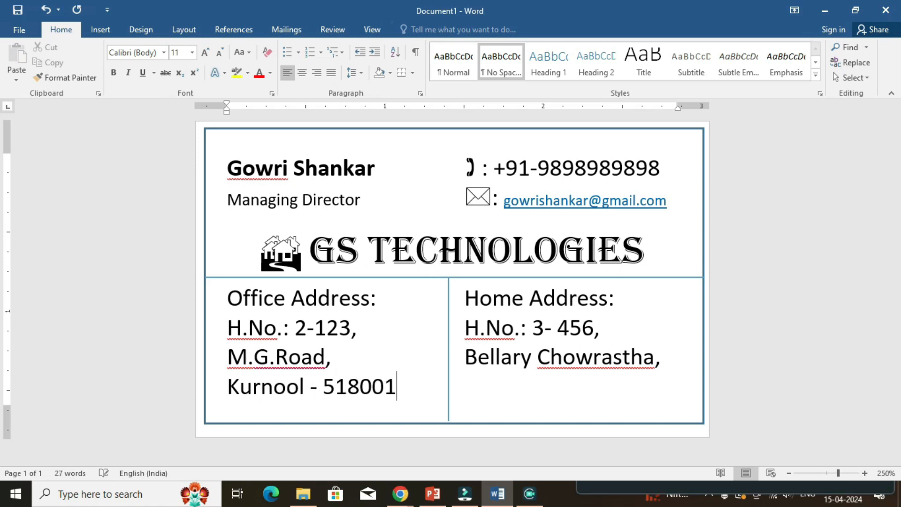
Enter the home city and postal code in the home column beside the office ones.
key(Tab)
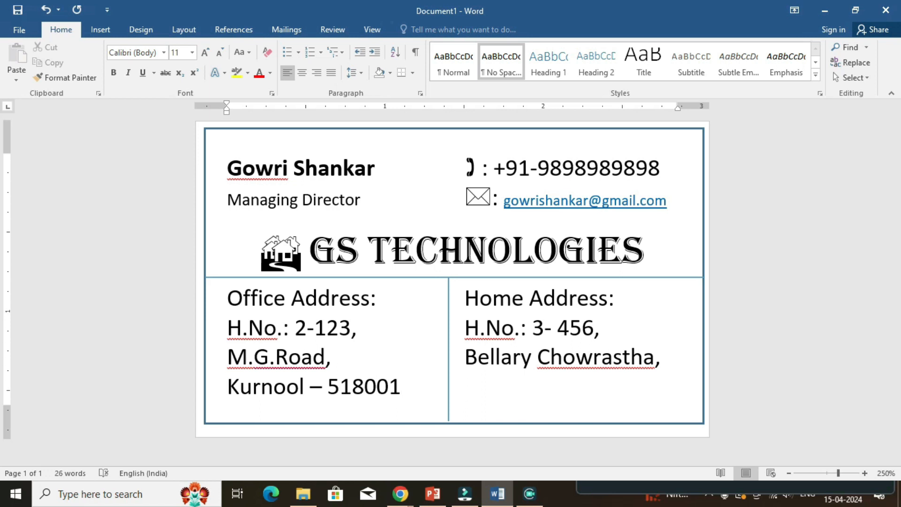
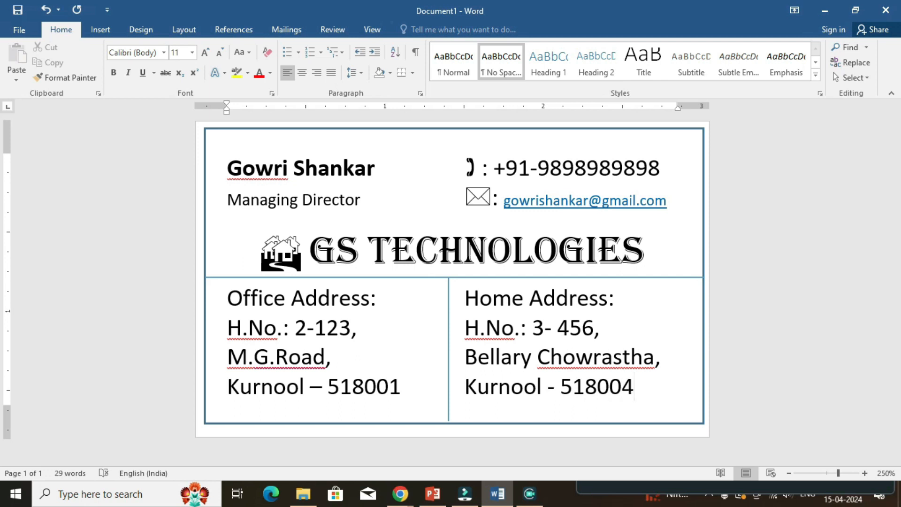
click(774, 205)
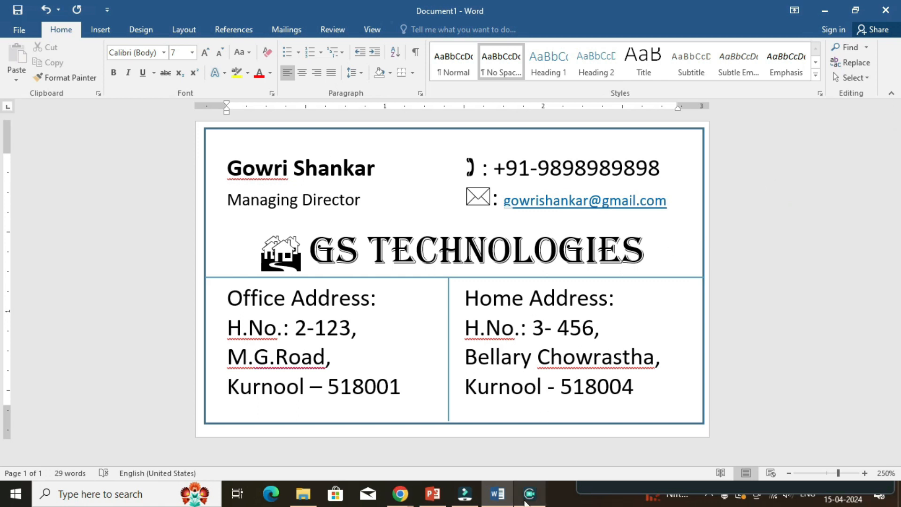
click(528, 497)
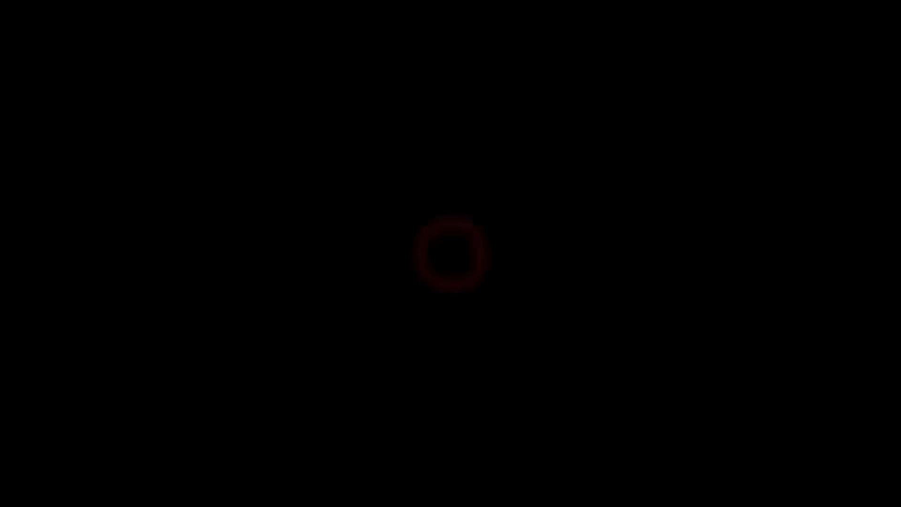